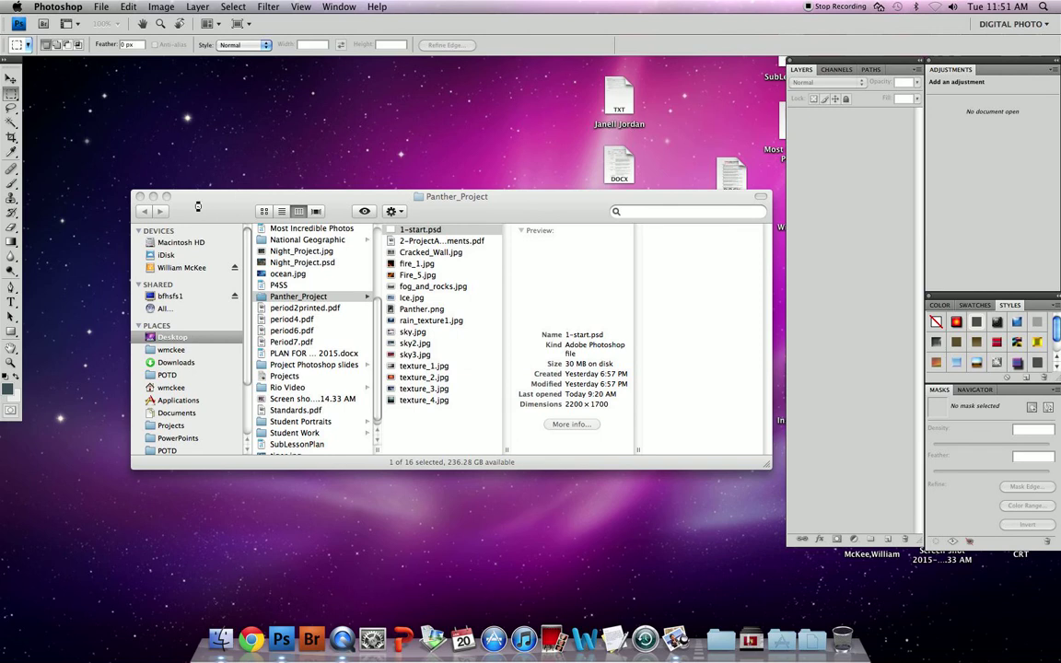
Step: Place fog_and_rocks.jpg from the Panther_Project folder, scaled to fill the canvas width and aligned with its bottom edge
{"action": "key", "text": "f"}
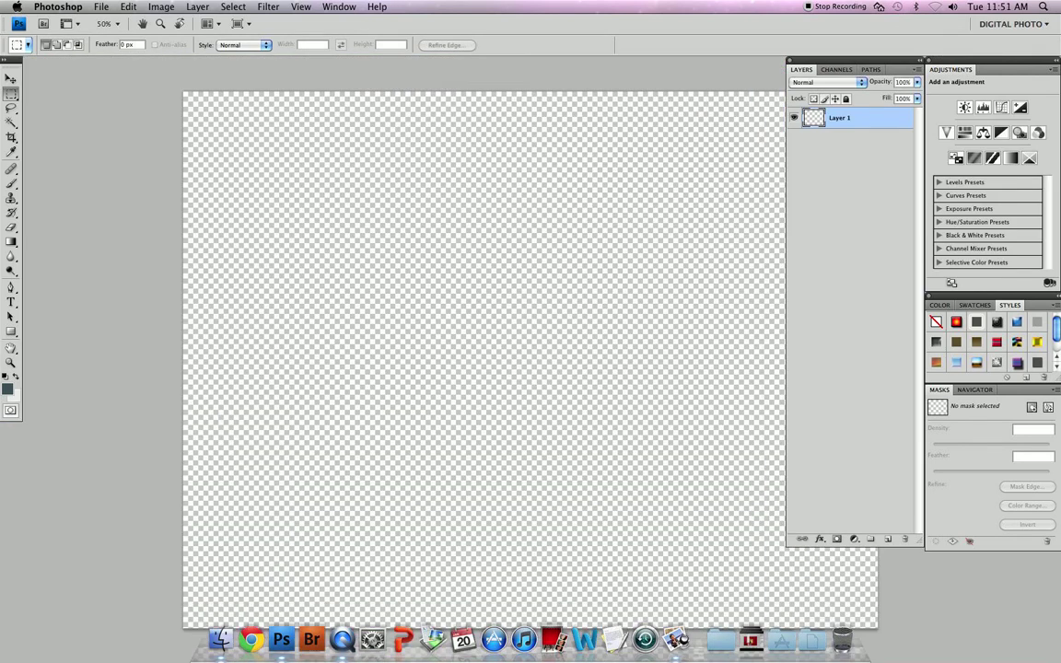
{"action": "left_click_drag", "start_coordinate": [421, 281], "coordinate": [320, 304]}
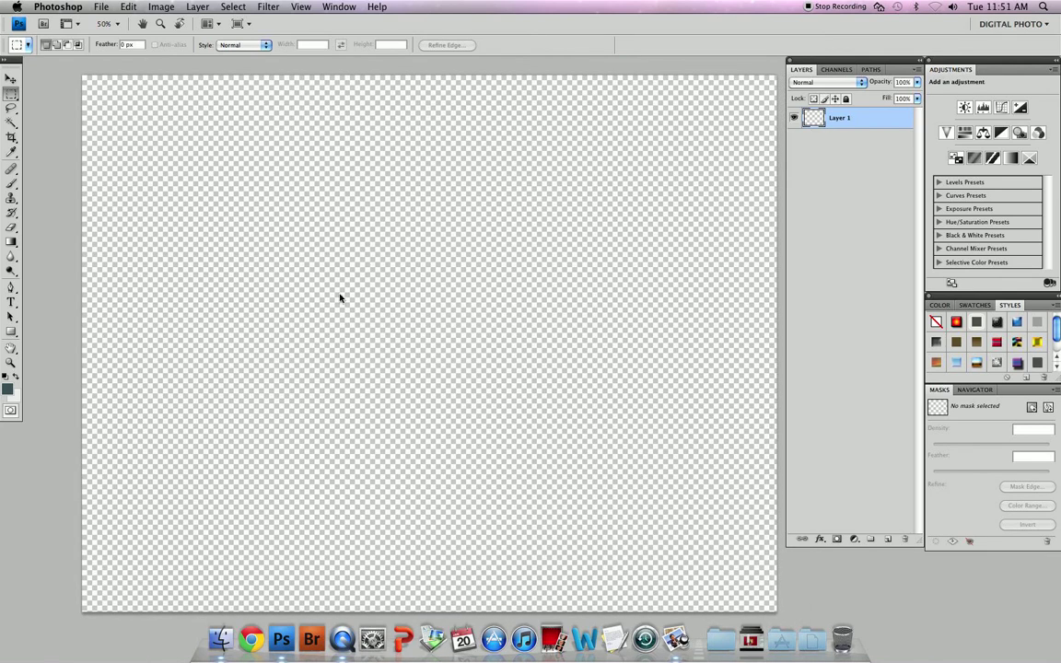
{"action": "left_click_drag", "start_coordinate": [375, 98], "coordinate": [312, 157]}
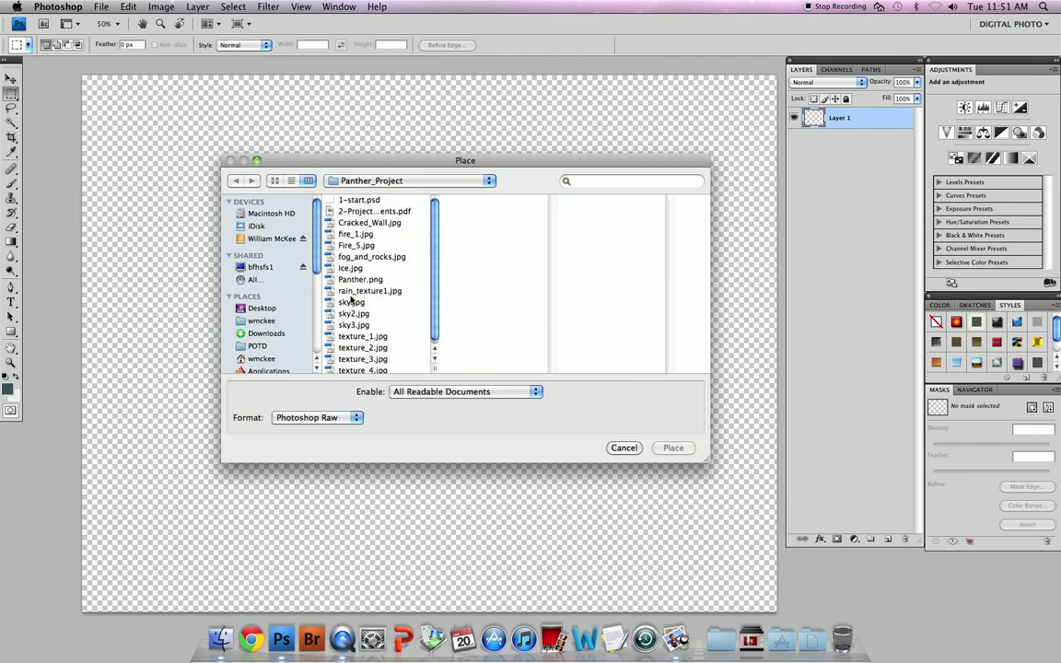
{"action": "left_click", "coordinate": [362, 259]}
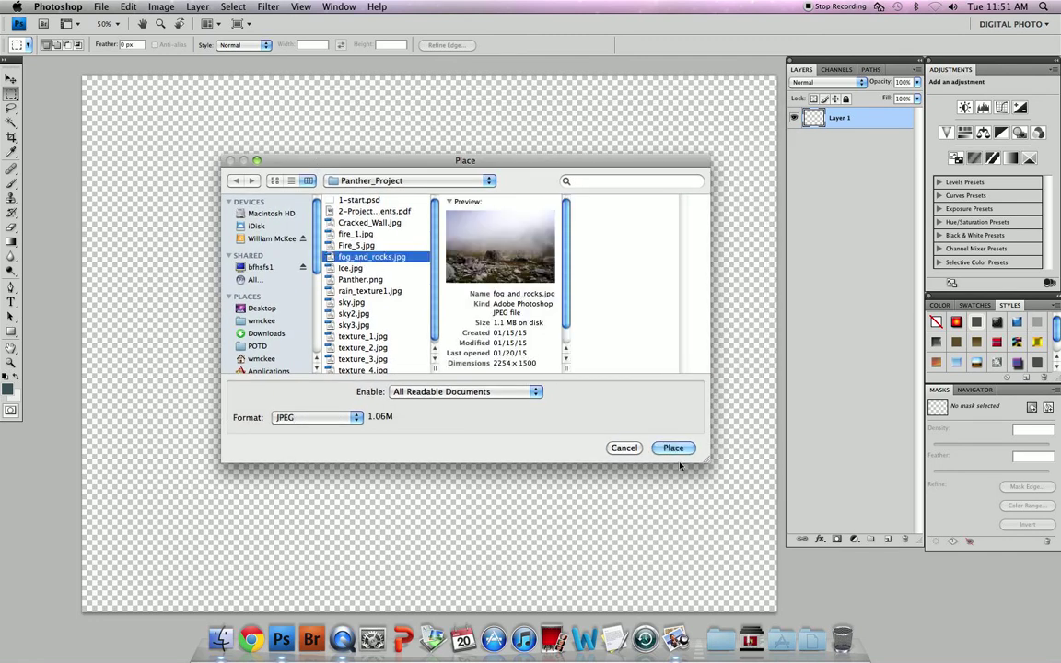
{"action": "left_click", "coordinate": [672, 448]}
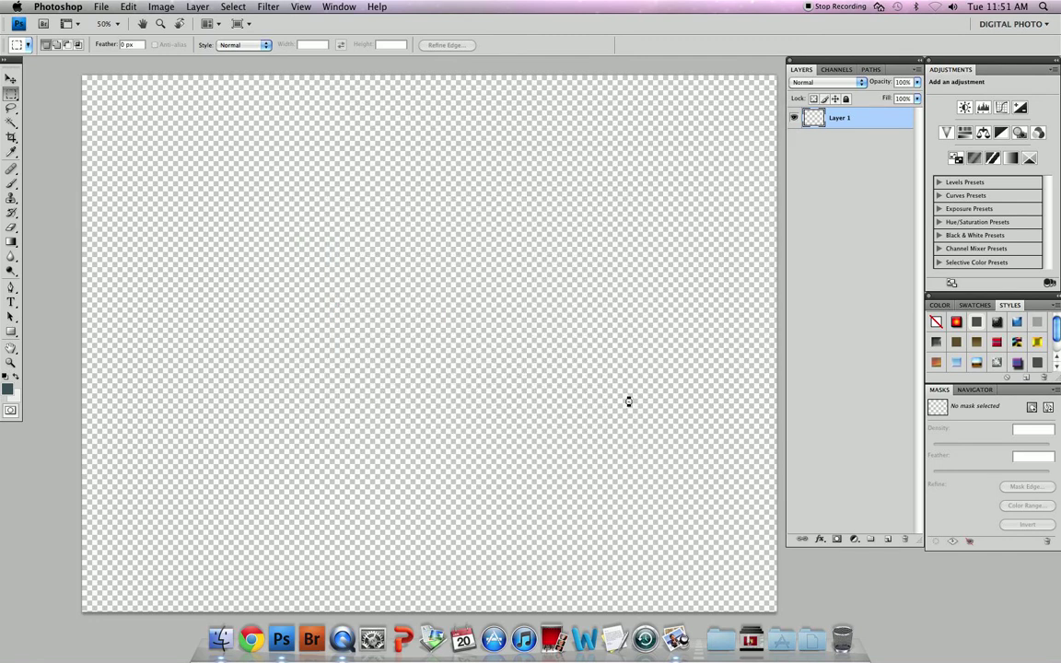
{"action": "left_click_drag", "start_coordinate": [472, 372], "coordinate": [226, 489]}
{"action": "left_click_drag", "start_coordinate": [490, 340], "coordinate": [812, 189]}
{"action": "key", "text": "Return"}
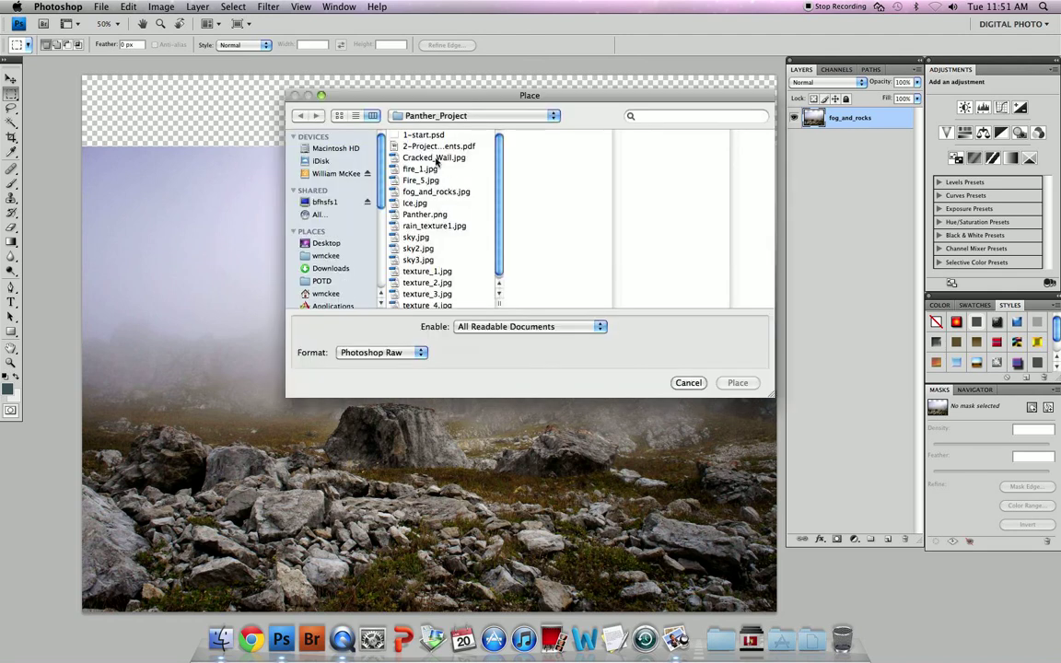
Step: Place Cracked_Wall.jpg at the full canvas width, shifted up so a strip of the rocks stays uncovered below it
{"action": "left_click", "coordinate": [436, 159]}
{"action": "left_click", "coordinate": [738, 382]}
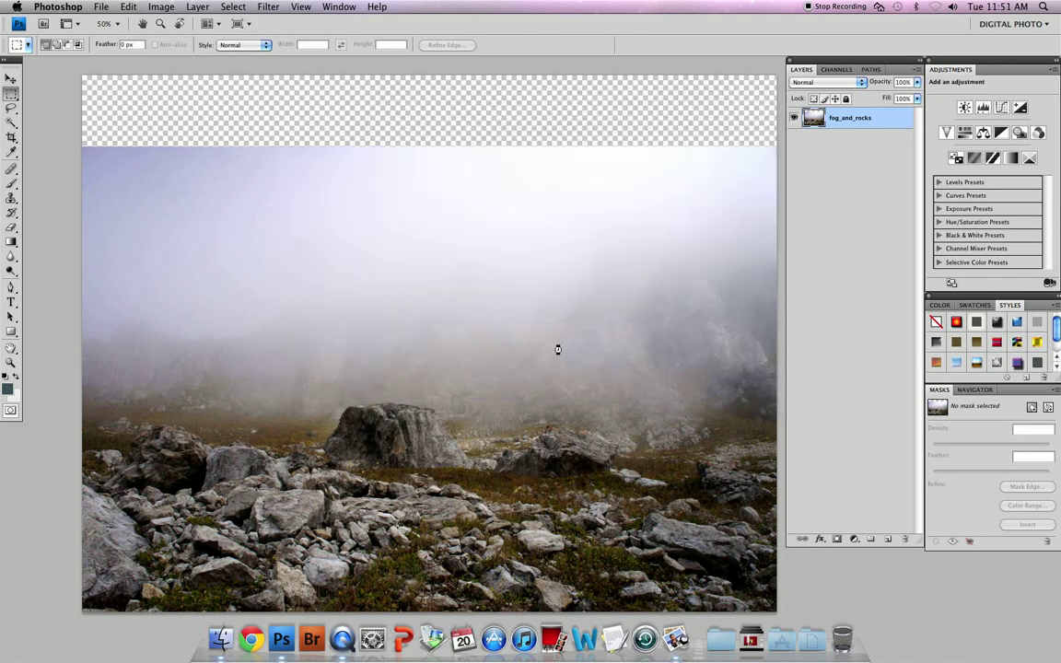
{"action": "left_click_drag", "start_coordinate": [343, 356], "coordinate": [247, 311]}
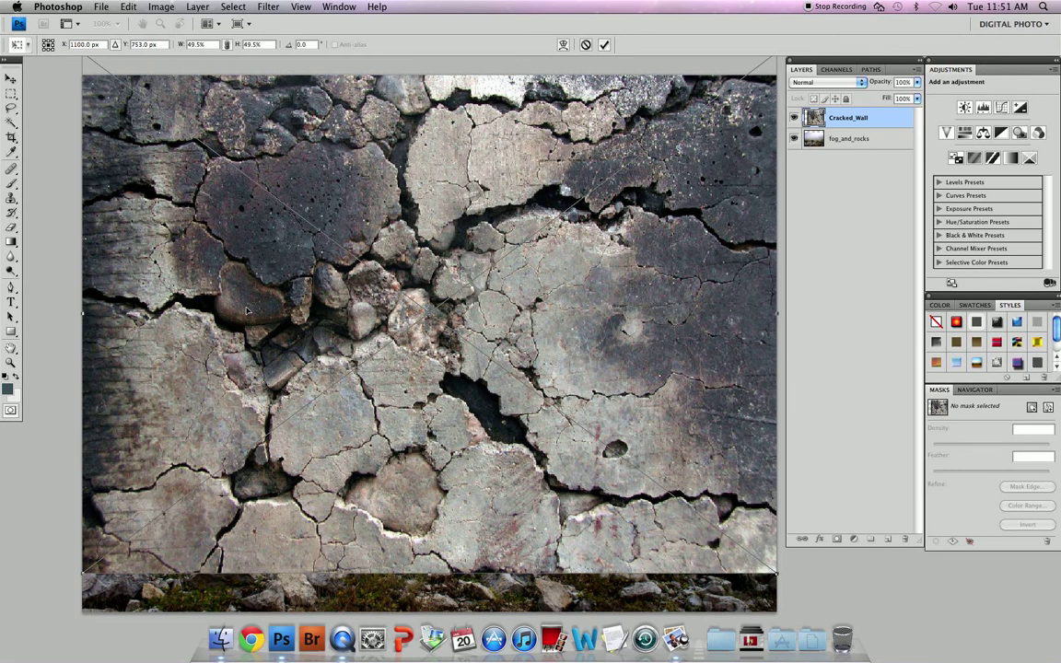
{"action": "key", "text": "m"}
{"action": "key", "text": "Return"}
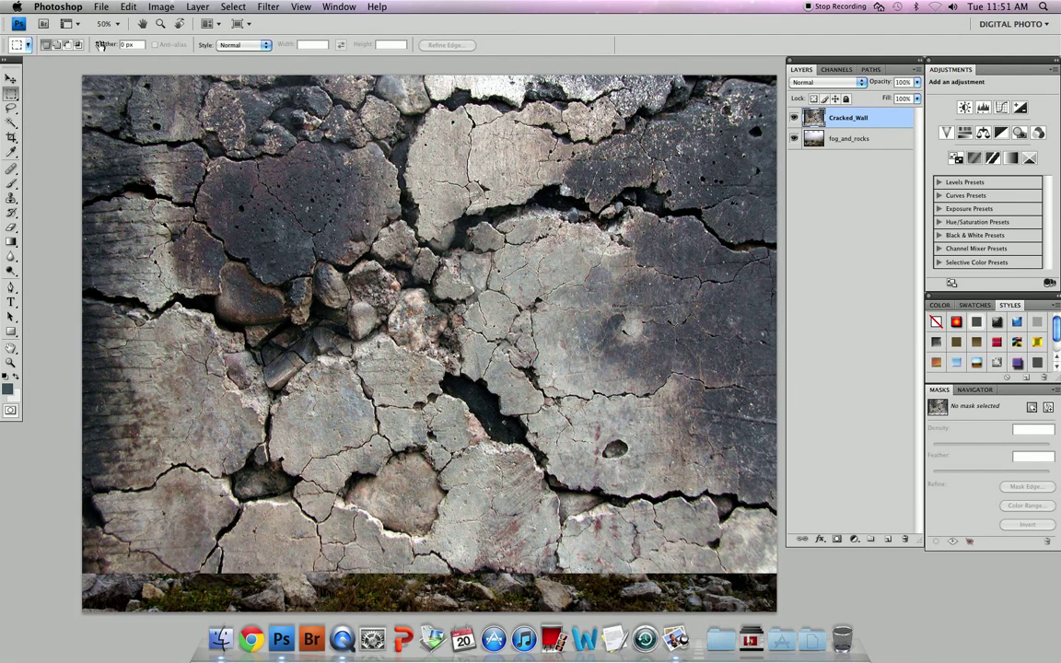
Step: Place sky3.jpg above the cracked wall and scale it to about 93.8% so it spans the canvas width from the top
{"action": "key", "text": "super+shift+p"}
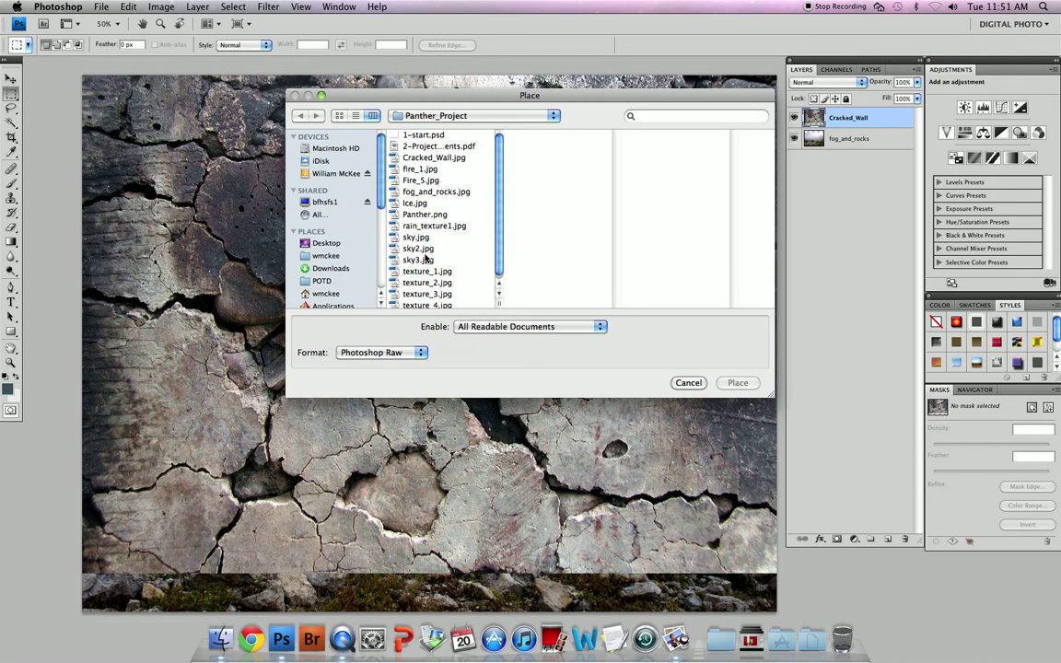
{"action": "scroll", "coordinate": [444, 254], "scroll_direction": "down", "scroll_amount": 1}
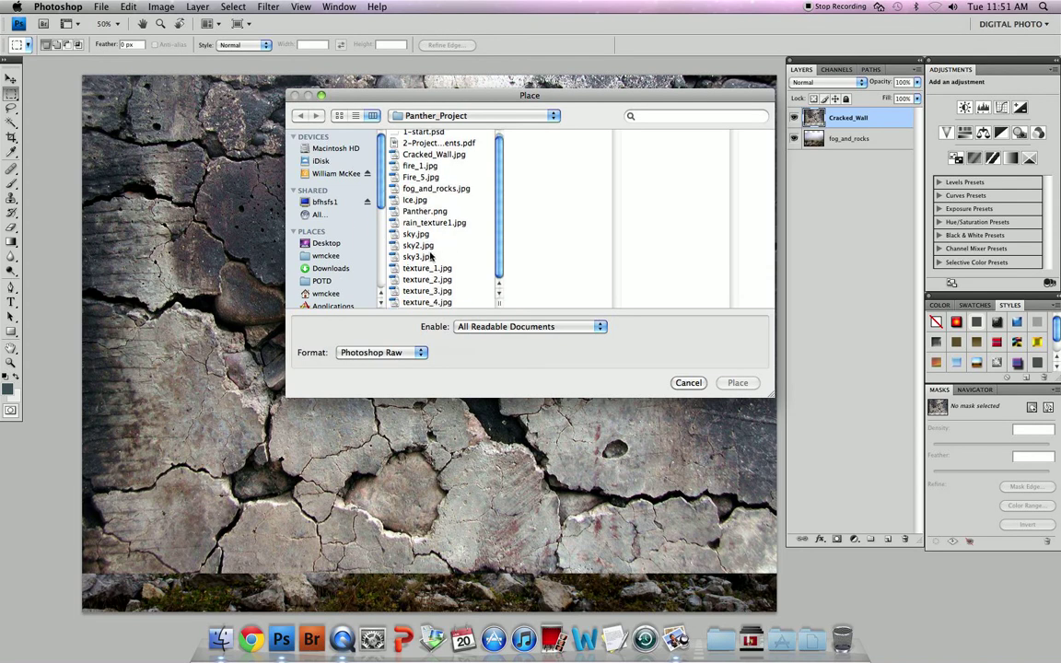
{"action": "left_click", "coordinate": [429, 253]}
{"action": "left_click", "coordinate": [737, 382]}
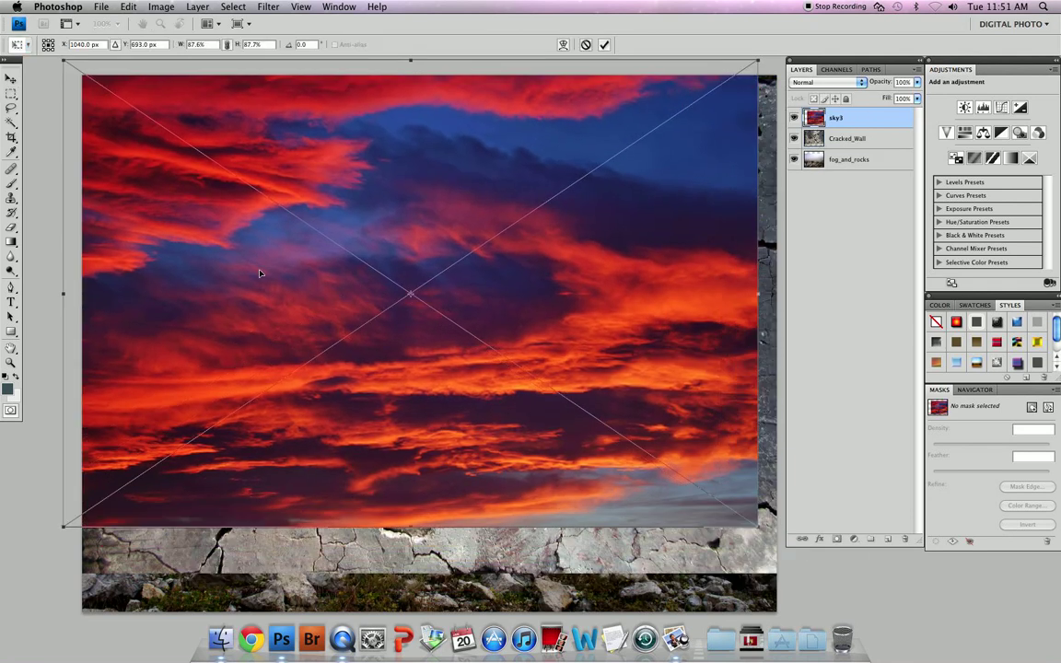
{"action": "left_click_drag", "start_coordinate": [260, 272], "coordinate": [258, 271]}
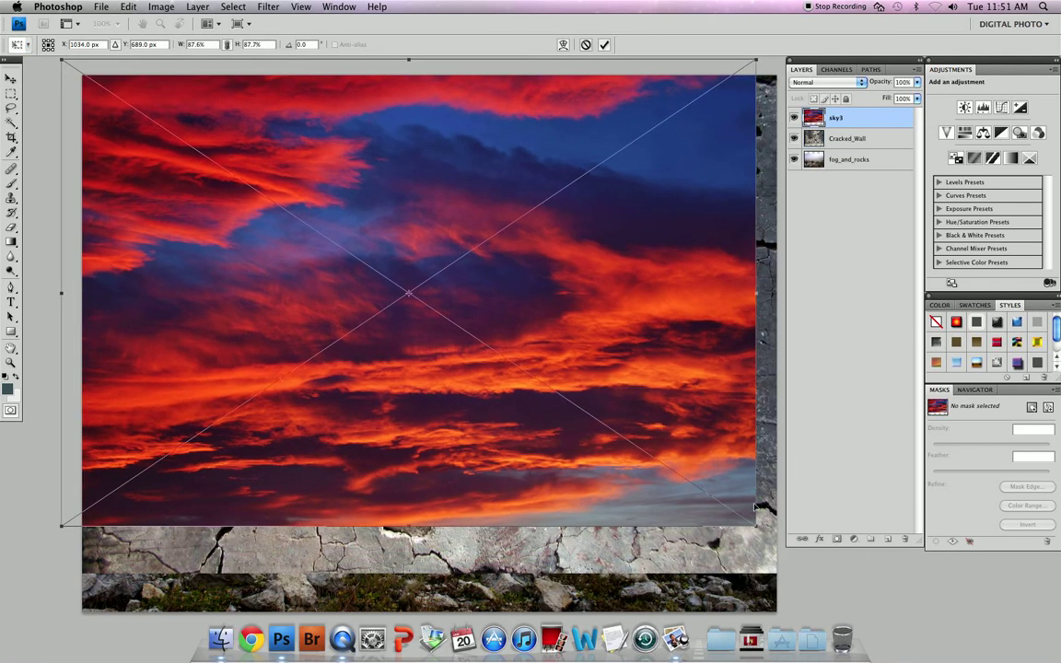
{"action": "left_click_drag", "start_coordinate": [755, 527], "coordinate": [793, 562]}
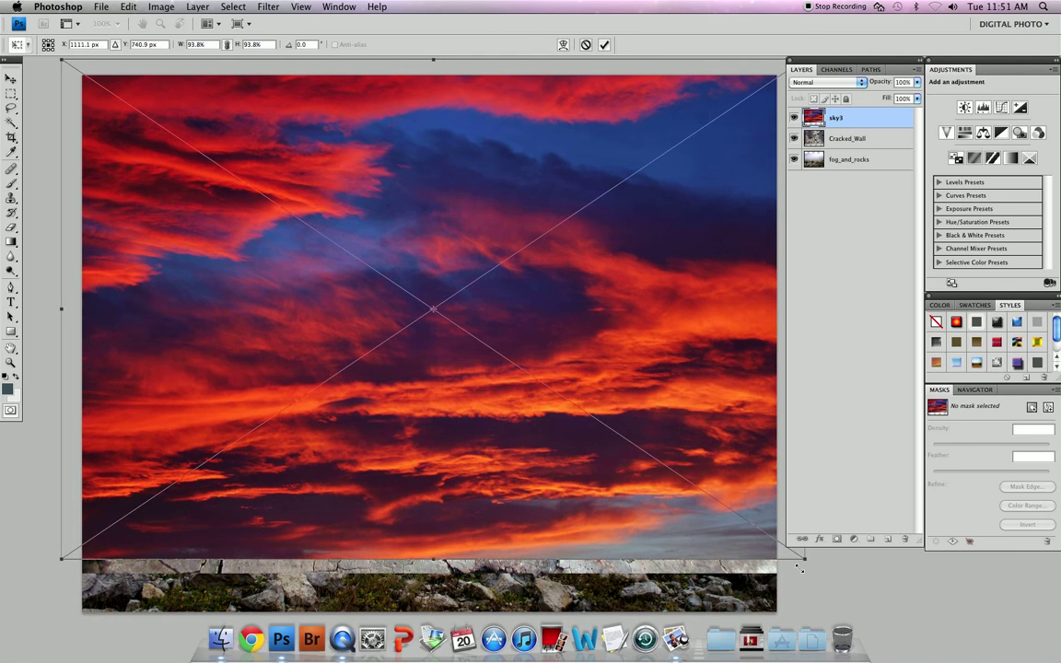
{"action": "key", "text": "Return"}
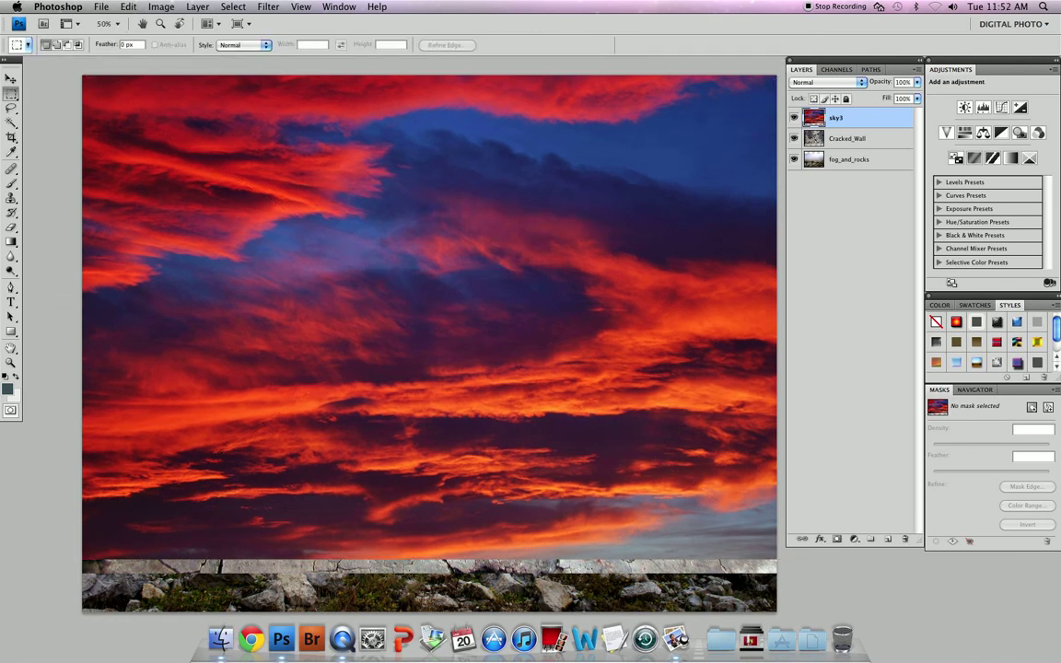
Step: Set the sky3 layer's blend mode to Overlay
{"action": "left_click", "coordinate": [832, 83]}
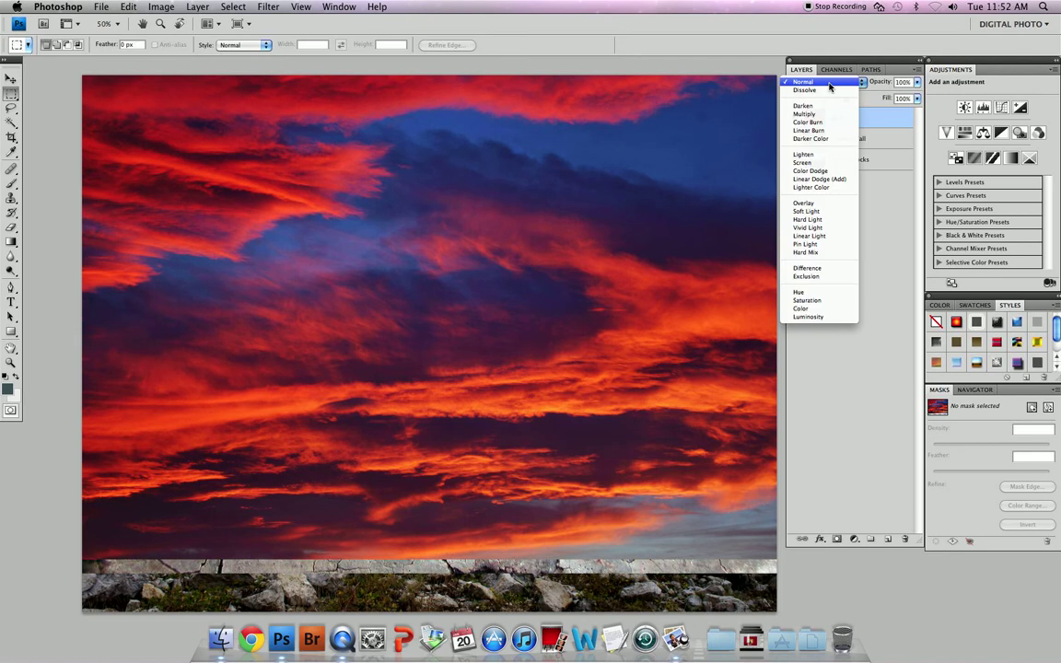
{"action": "left_click", "coordinate": [822, 203]}
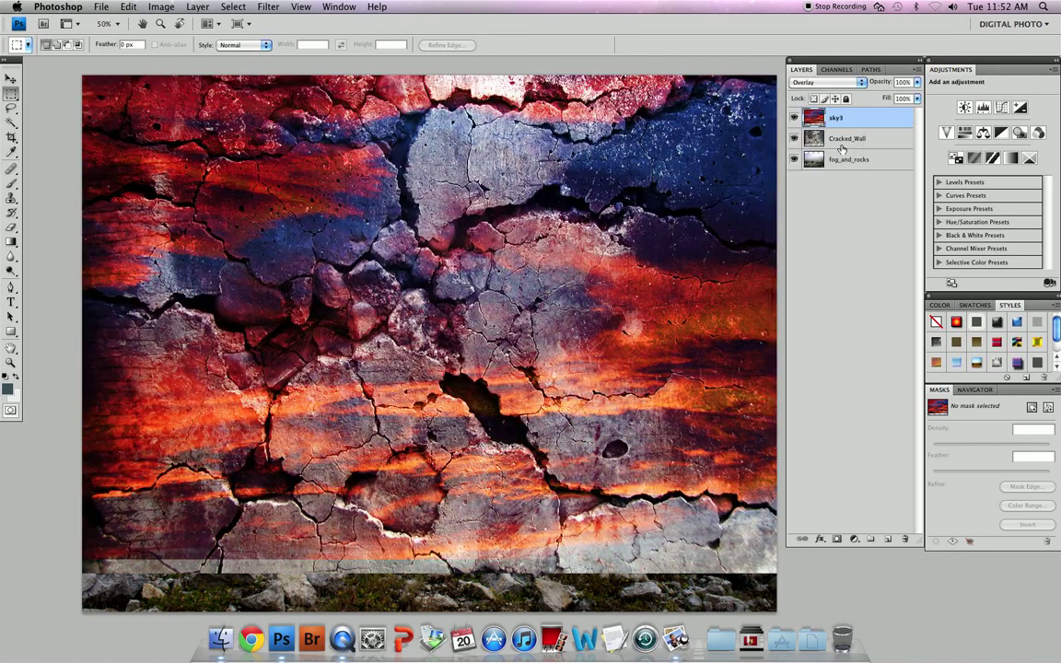
Step: Try the Darken and Multiply blend modes on the sky3 layer and return it to Overlay
{"action": "left_click", "coordinate": [829, 82]}
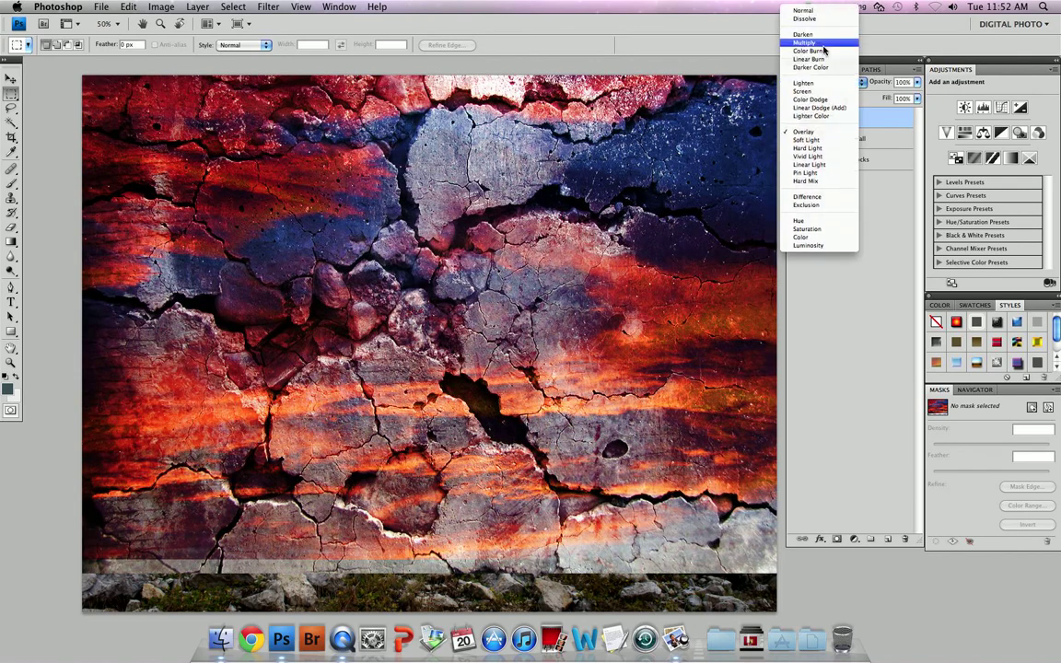
{"action": "left_click", "coordinate": [819, 35]}
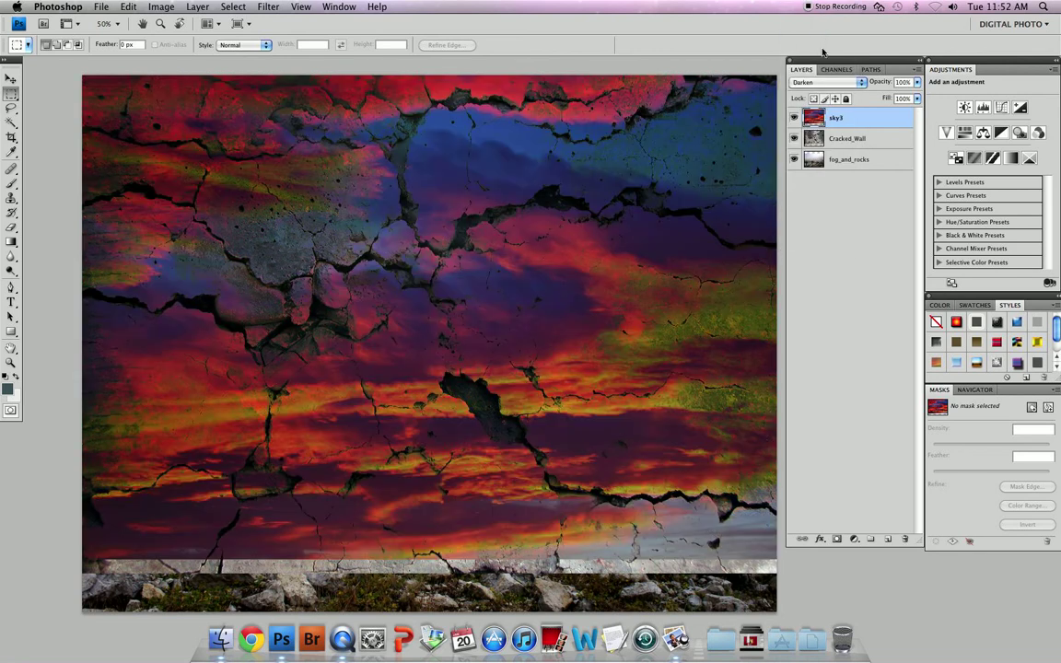
{"action": "left_click", "coordinate": [827, 82]}
{"action": "left_click", "coordinate": [825, 92]}
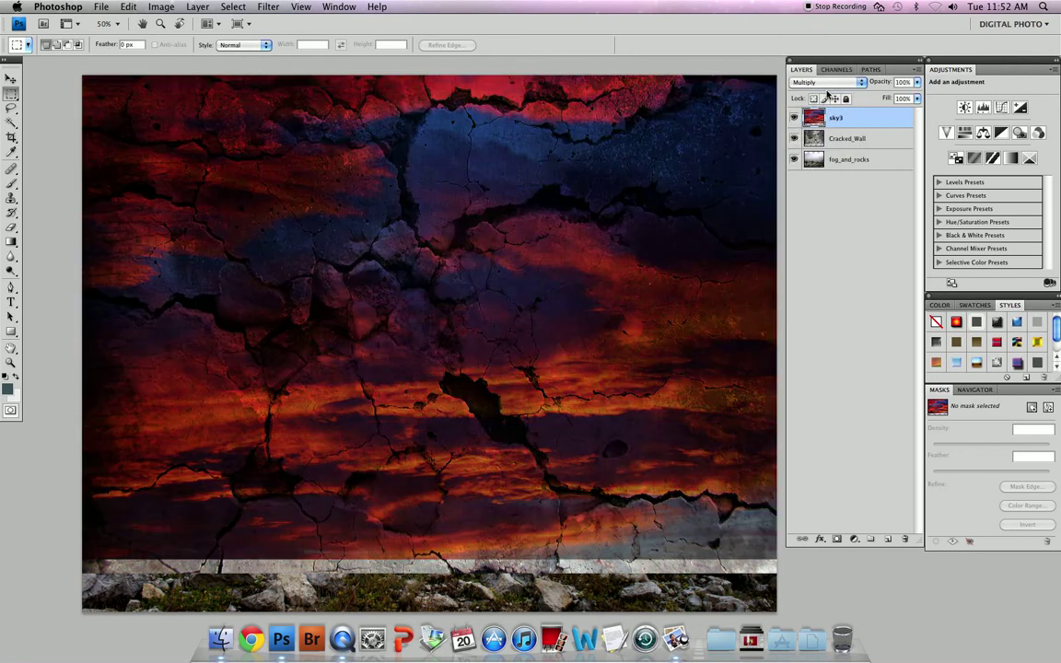
{"action": "left_click", "coordinate": [824, 84]}
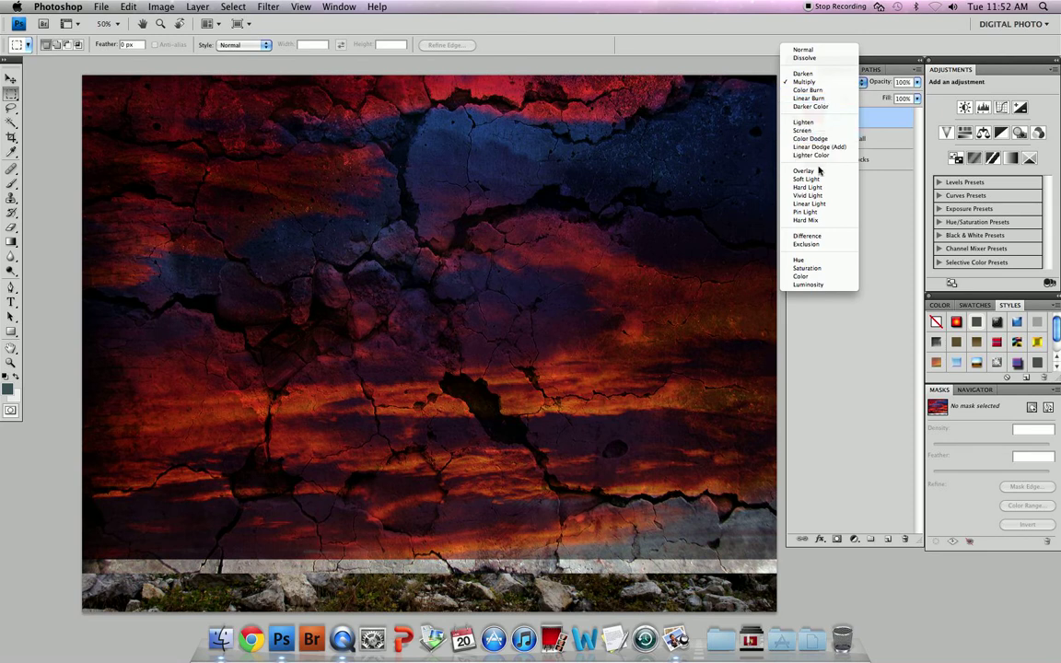
{"action": "left_click", "coordinate": [818, 171]}
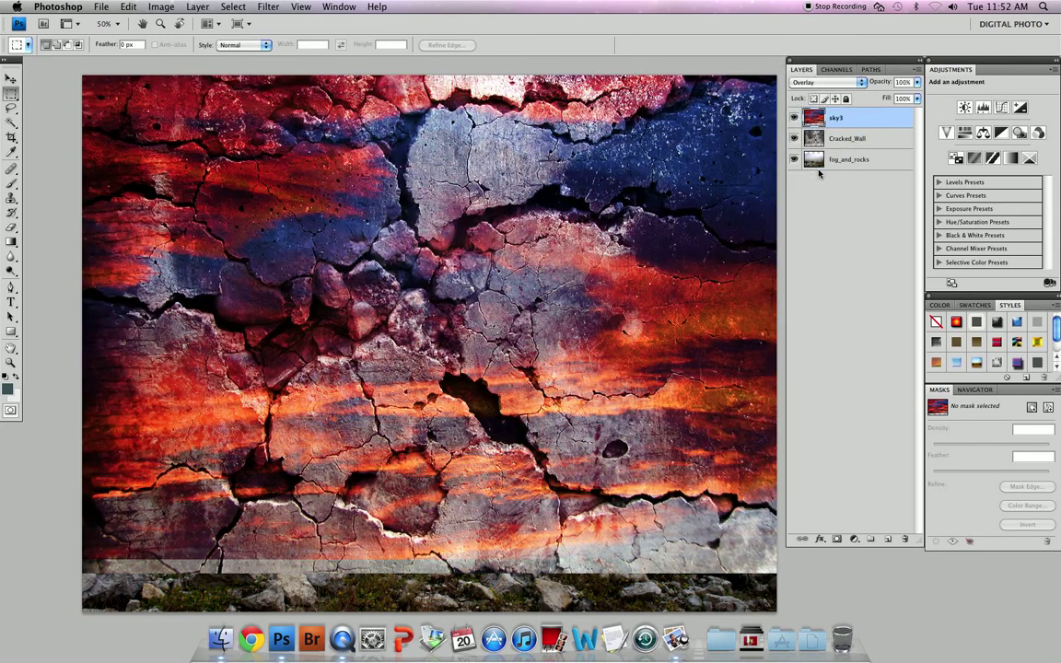
Step: On the Cracked_Wall layer, lasso the upper part of the image down to a wavy line below the middle
{"action": "left_click", "coordinate": [874, 138]}
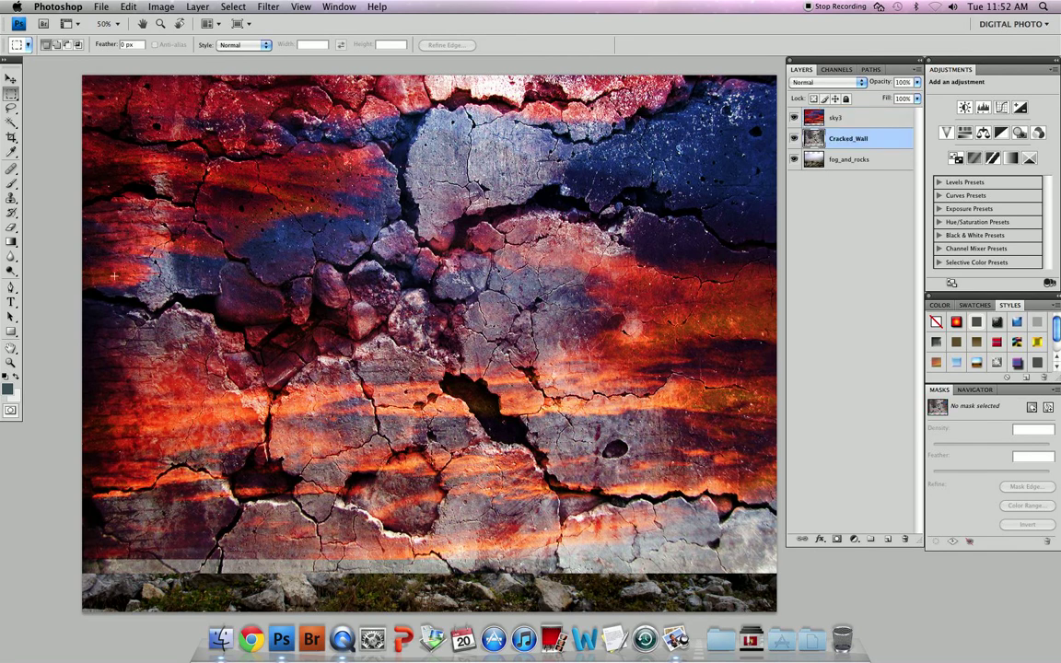
{"action": "left_click", "coordinate": [11, 108]}
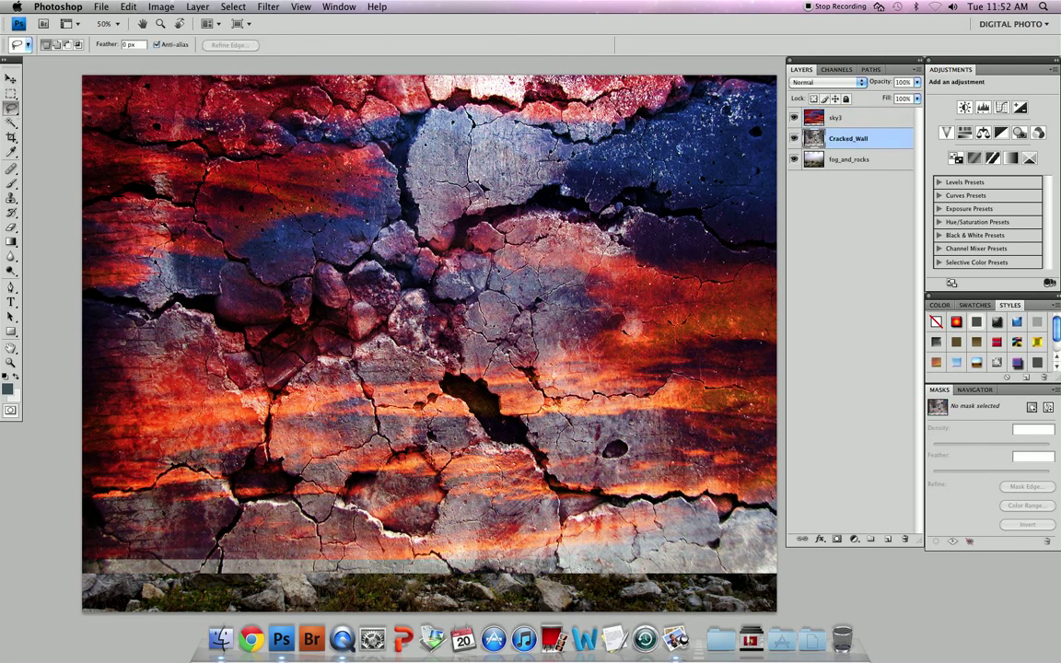
{"action": "key", "text": "super+minus"}
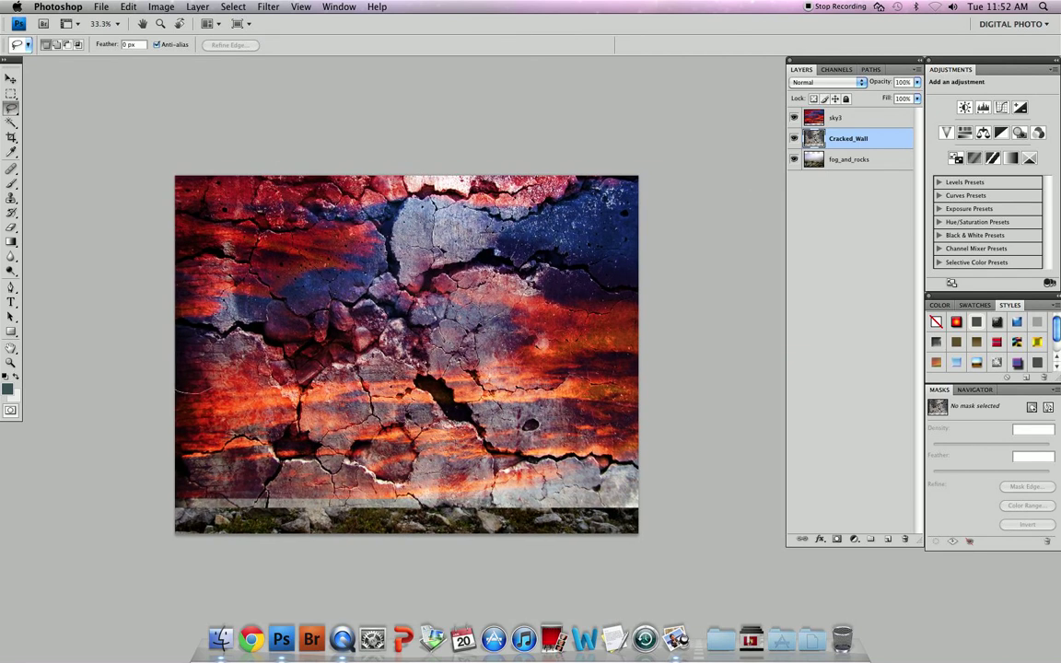
{"action": "mouse_move", "coordinate": [452, 397]}
{"action": "left_mouse_down"}
{"action": "mouse_move", "coordinate": [655, 304]}
{"action": "mouse_move", "coordinate": [373, 158]}
{"action": "left_mouse_up"}
Step: Feather the selection by 60 pixels and turn it into a layer mask on the Cracked_Wall layer
{"action": "left_click", "coordinate": [233, 7]}
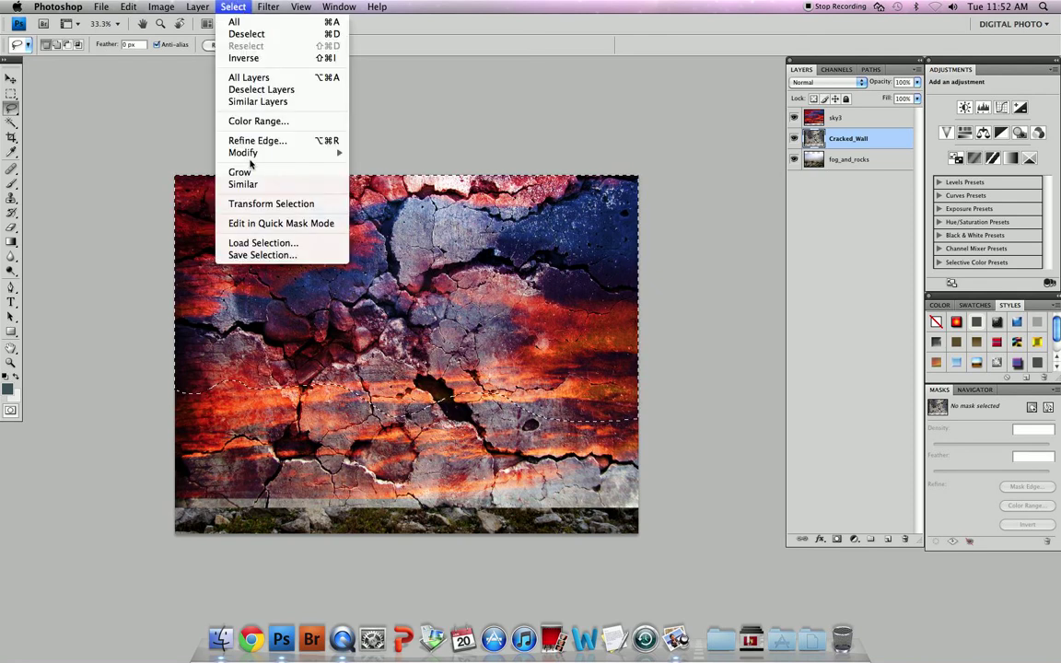
{"action": "mouse_move", "coordinate": [252, 156]}
{"action": "left_click", "coordinate": [381, 200]}
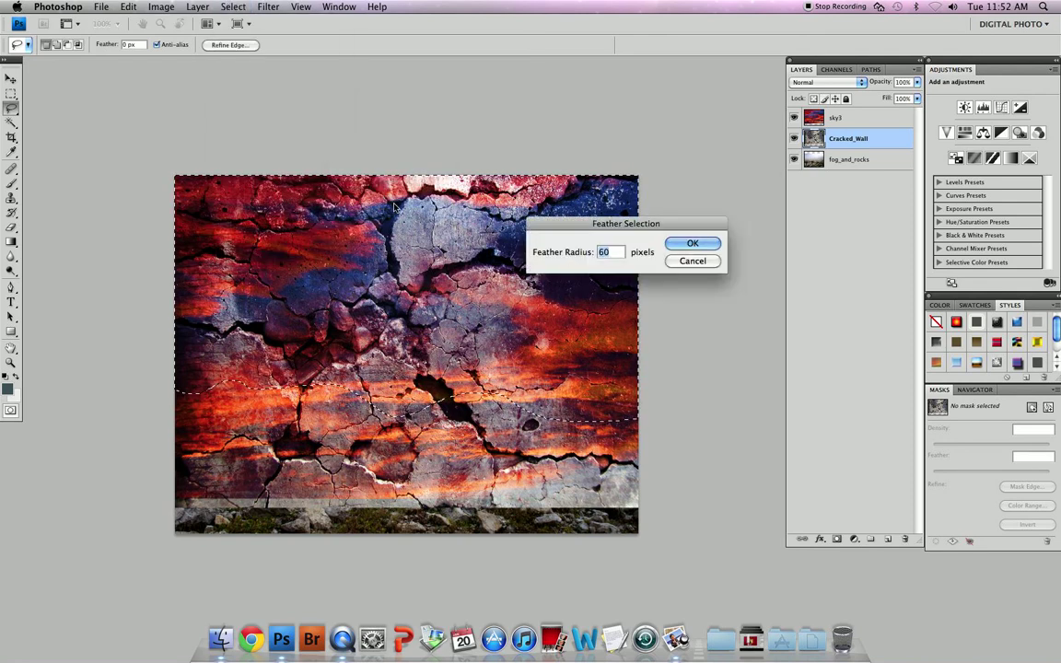
{"action": "key", "text": "Return"}
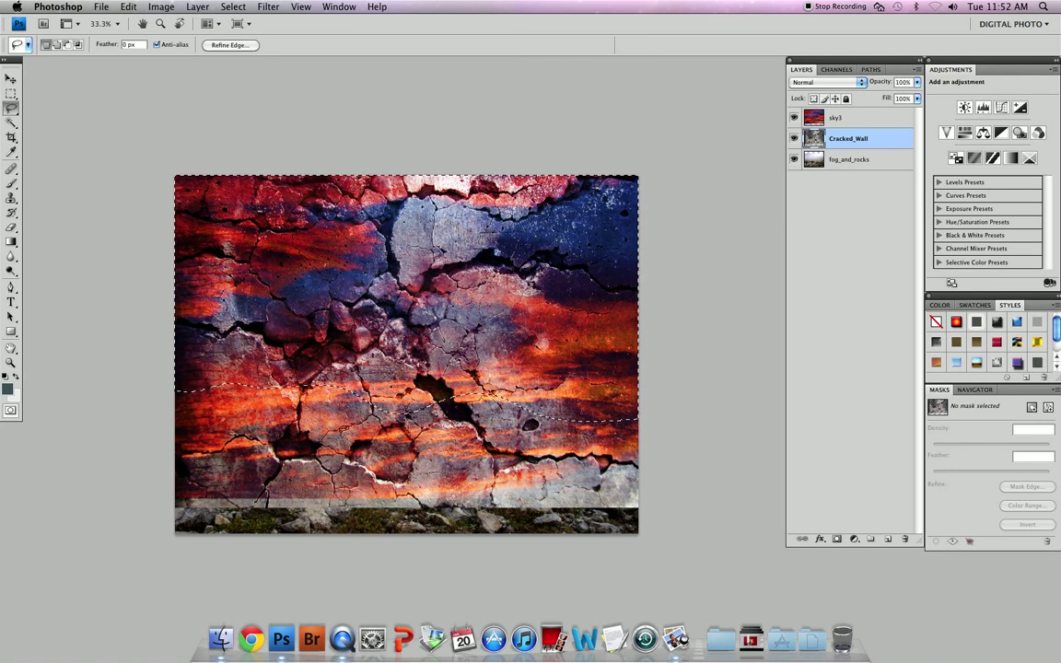
{"action": "left_click", "coordinate": [837, 540]}
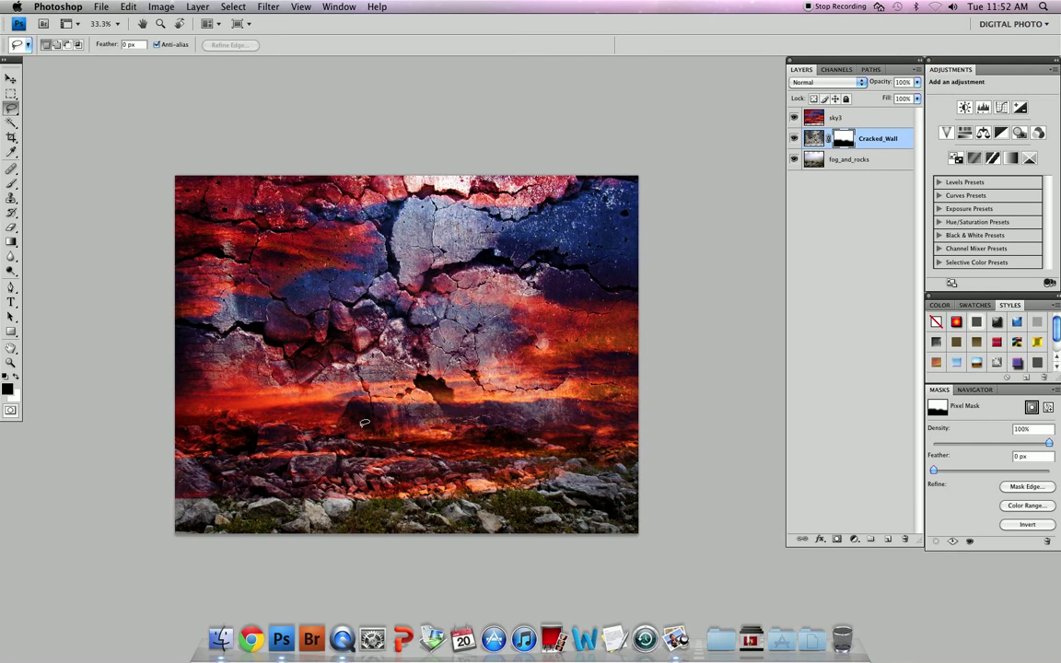
Step: Mask the sky3 layer with a lassoed selection of the area above the horizon, feathered by 60 pixels
{"action": "left_click", "coordinate": [843, 116]}
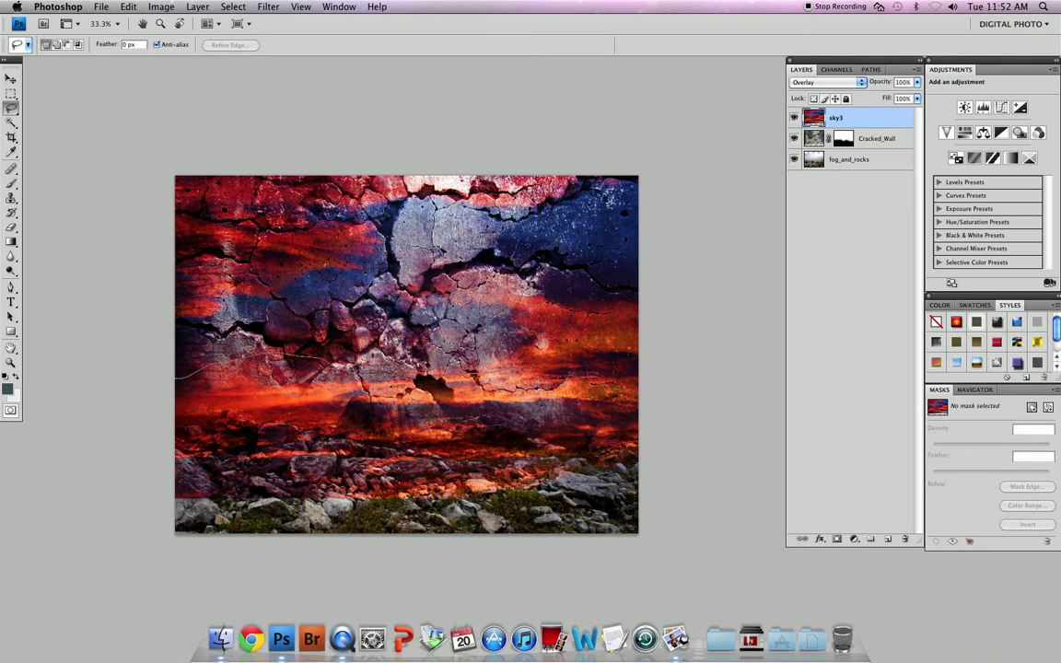
{"action": "mouse_move", "coordinate": [174, 373]}
{"action": "left_mouse_down"}
{"action": "mouse_move", "coordinate": [428, 158]}
{"action": "mouse_move", "coordinate": [636, 394]}
{"action": "left_mouse_up"}
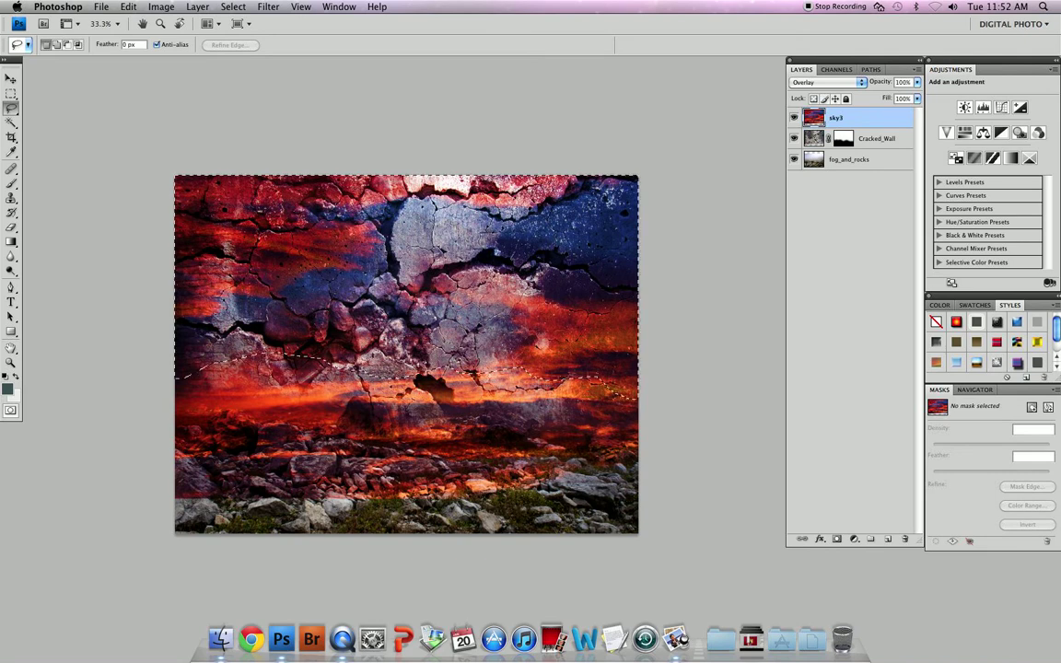
{"action": "left_click", "coordinate": [233, 6]}
{"action": "mouse_move", "coordinate": [242, 152]}
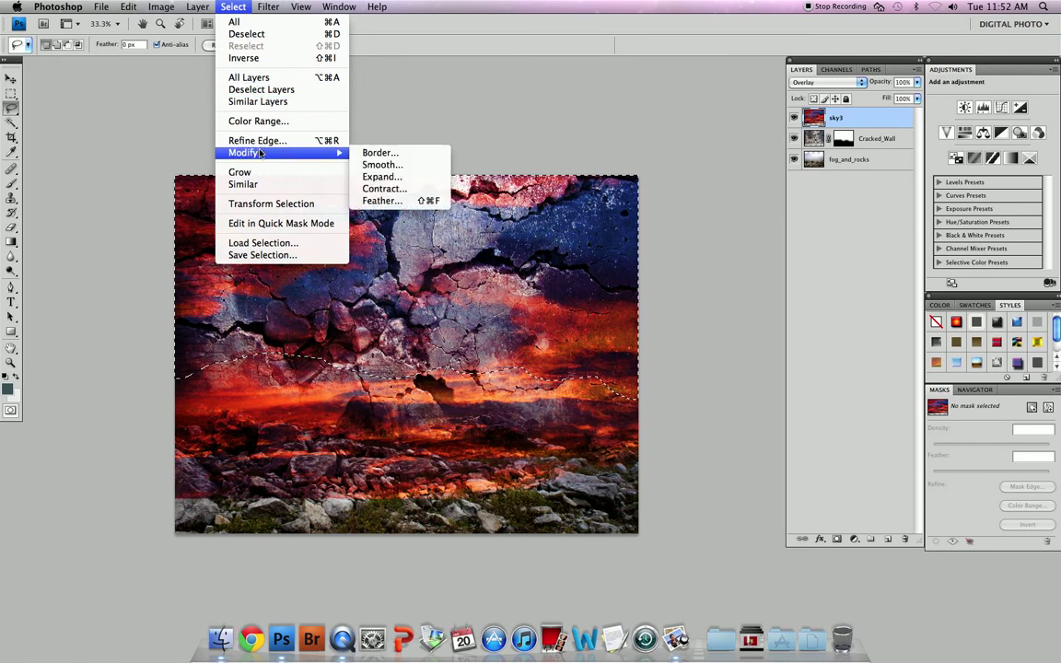
{"action": "left_click", "coordinate": [383, 200]}
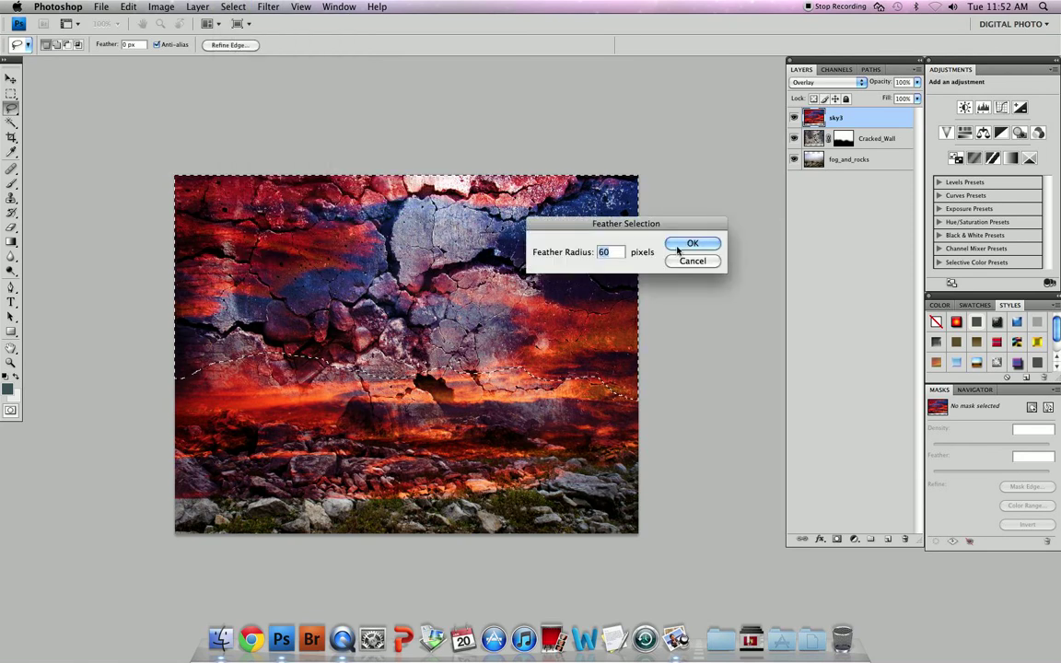
{"action": "left_click", "coordinate": [626, 241]}
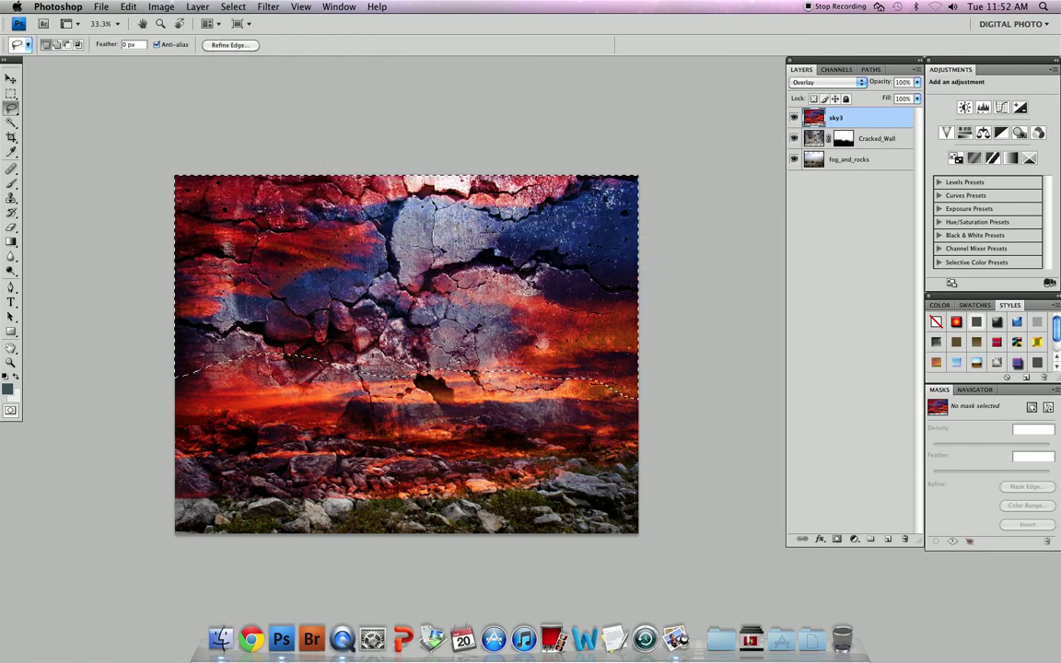
{"action": "left_click", "coordinate": [837, 539]}
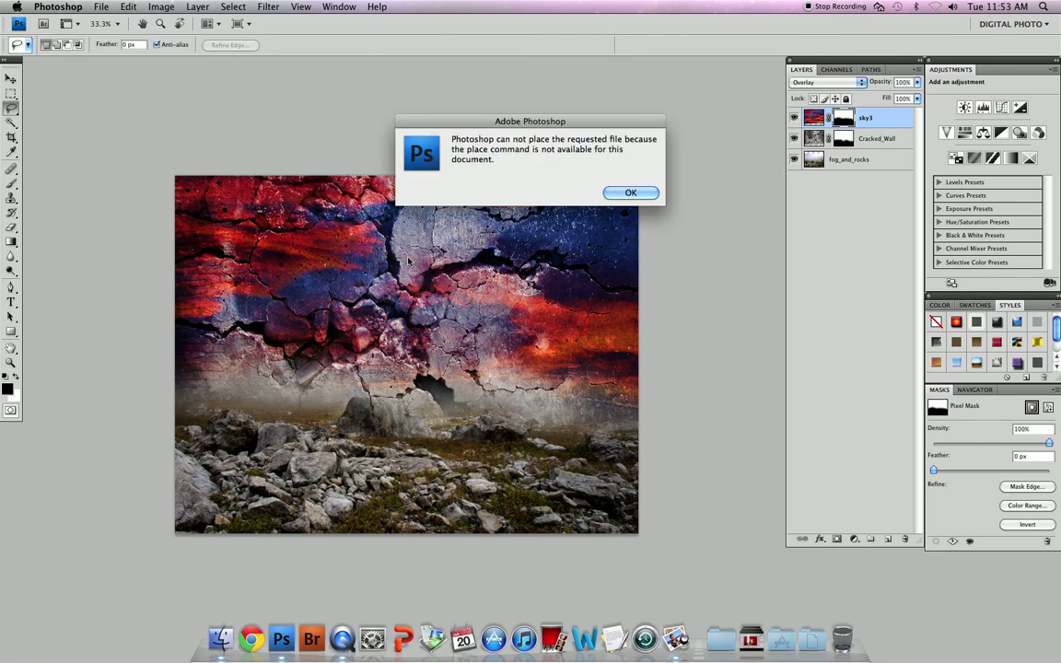
Step: Place texture_2.jpg directly above the fog_and_rocks layer
{"action": "left_click", "coordinate": [585, 175]}
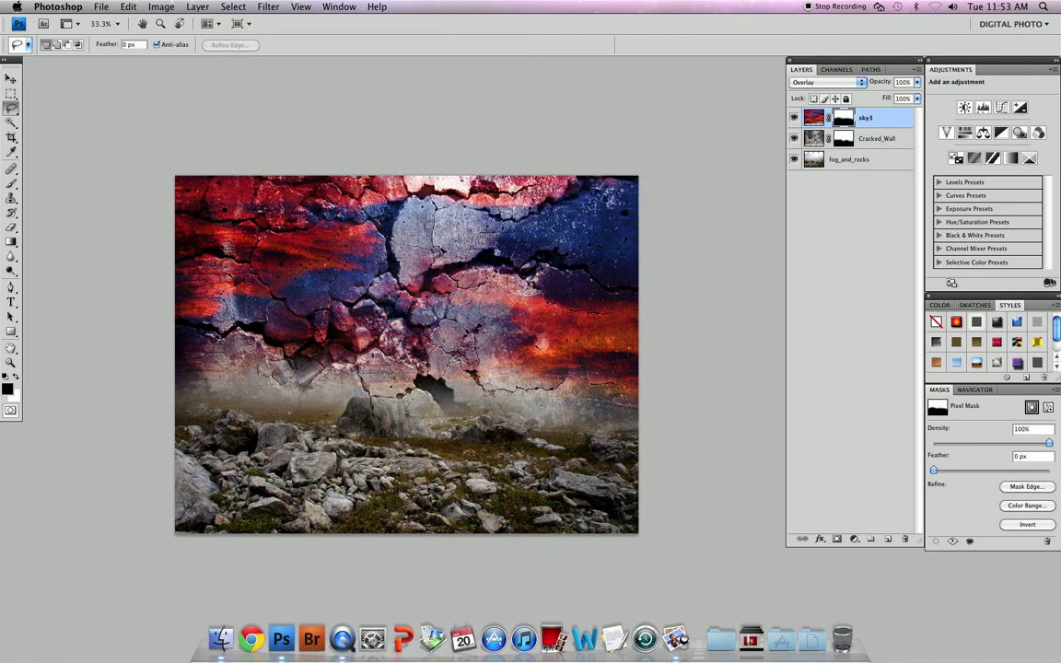
{"action": "left_click", "coordinate": [883, 161]}
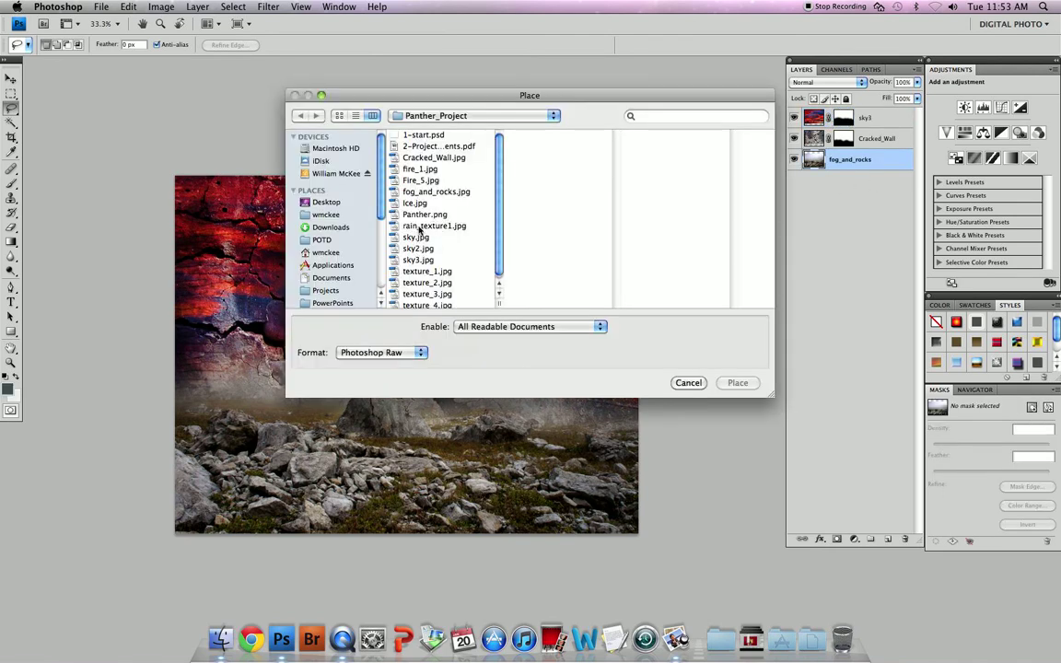
{"action": "left_click", "coordinate": [461, 250]}
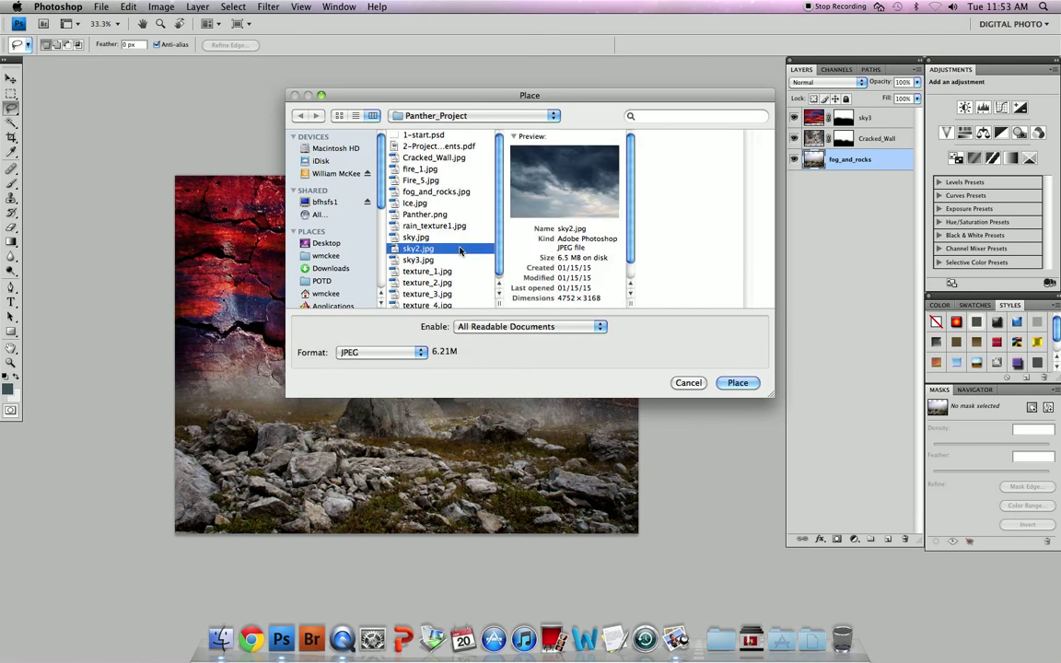
{"action": "key", "text": "Down"}
{"action": "key", "text": "Down"}
{"action": "key", "text": "Down"}
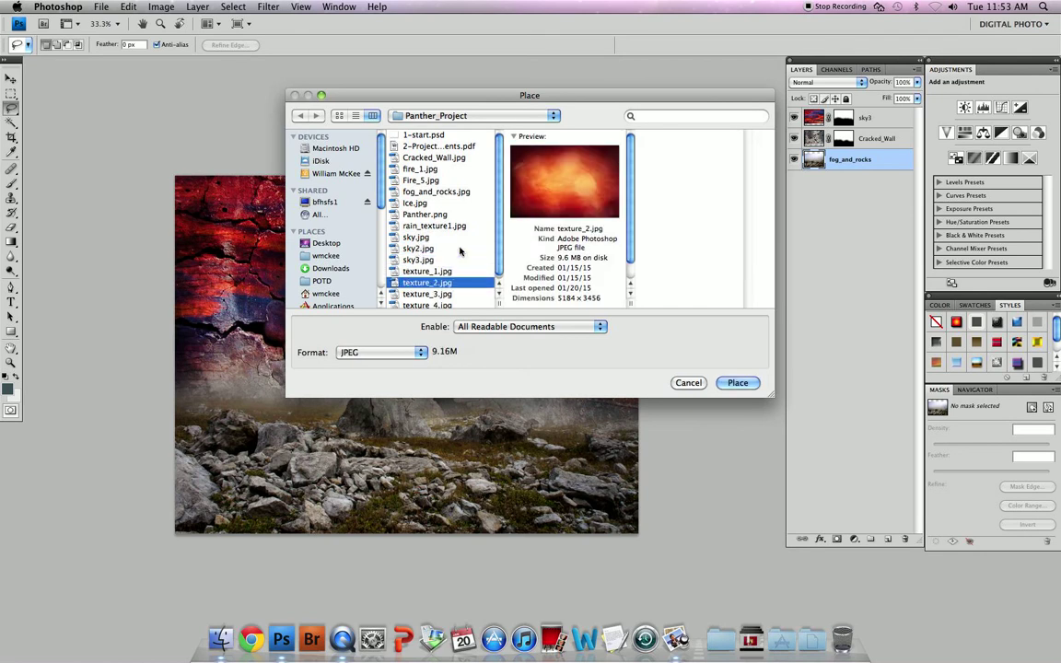
{"action": "key", "text": "Return"}
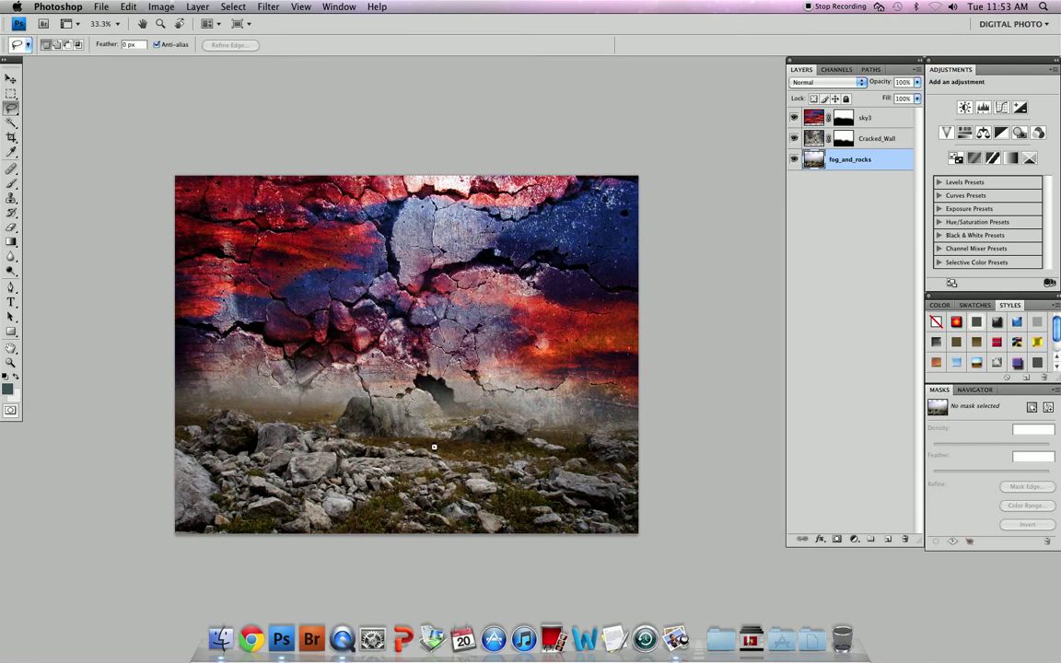
Step: Position texture_2 over the lower part of the canvas at 16% scale and set its blend mode to Overlay
{"action": "left_click_drag", "start_coordinate": [552, 438], "coordinate": [417, 463]}
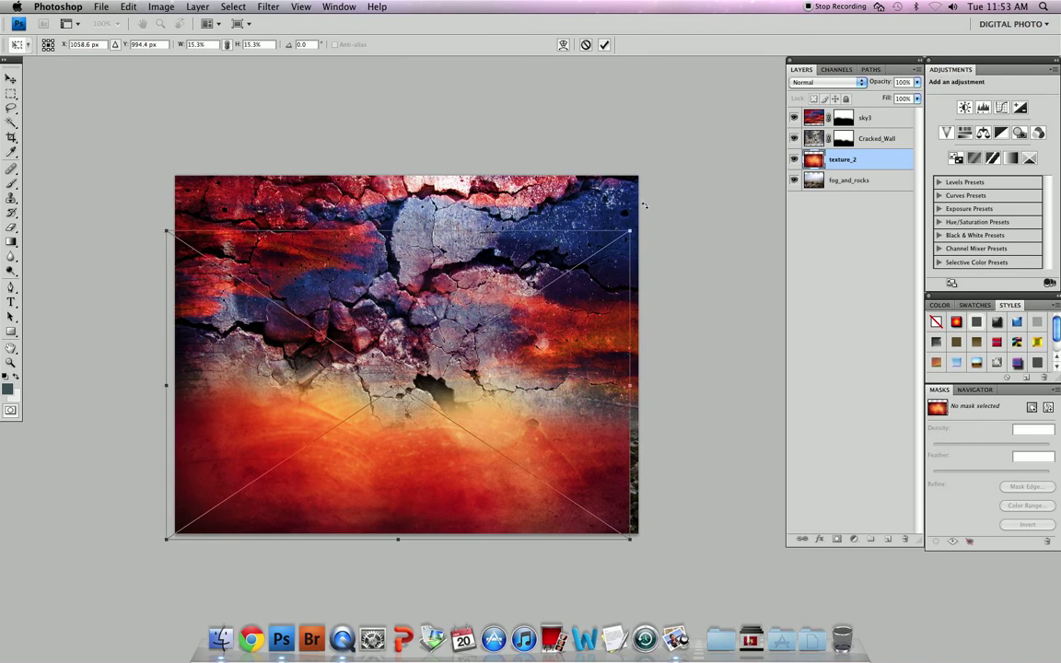
{"action": "left_click_drag", "start_coordinate": [627, 233], "coordinate": [650, 219]}
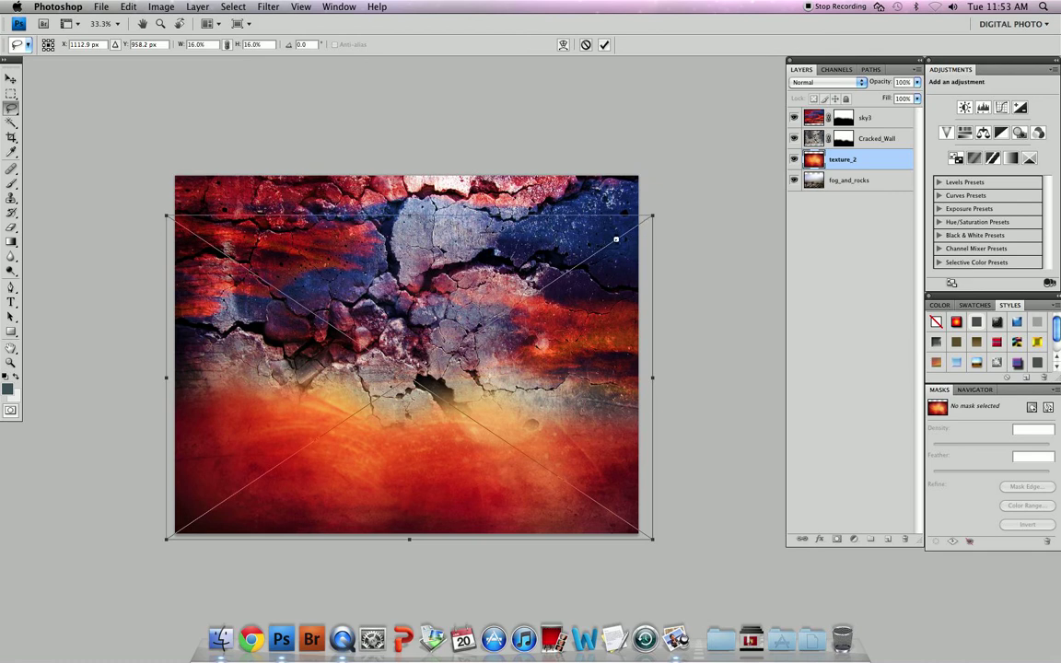
{"action": "key", "text": "Return"}
{"action": "left_click", "coordinate": [827, 84]}
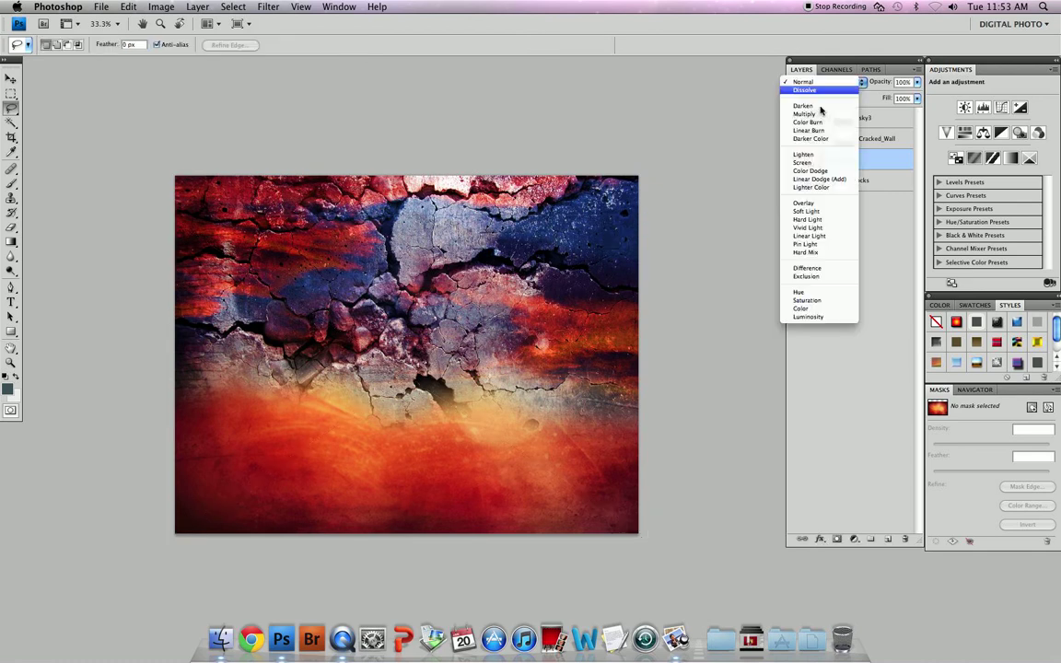
{"action": "left_click", "coordinate": [820, 207]}
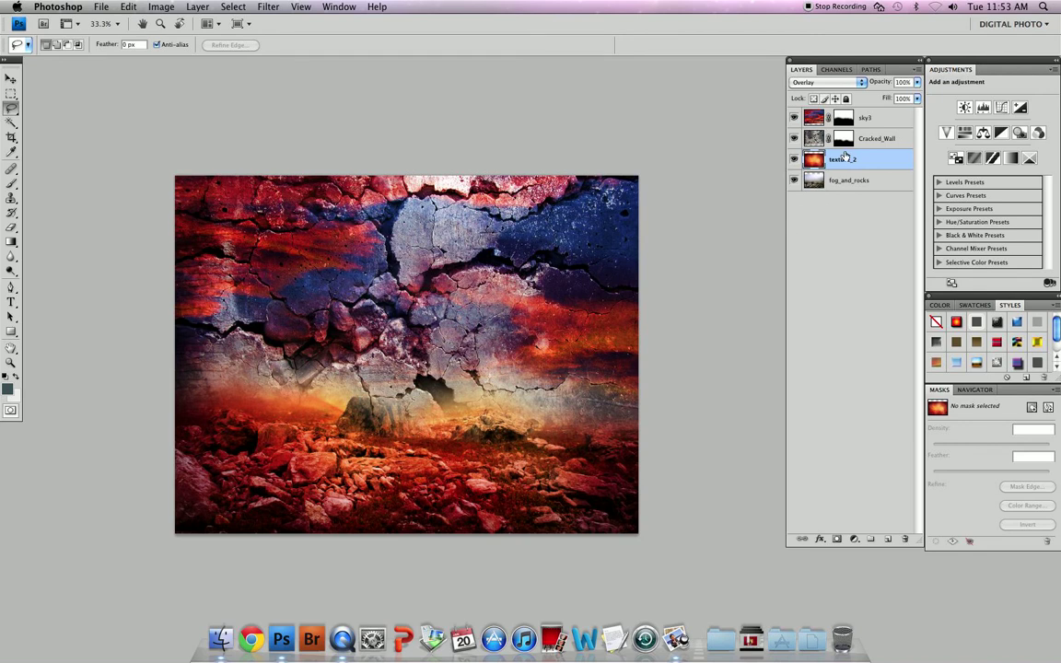
{"action": "left_click", "coordinate": [813, 118]}
{"action": "left_click", "coordinate": [814, 144]}
{"action": "left_click", "coordinate": [814, 159]}
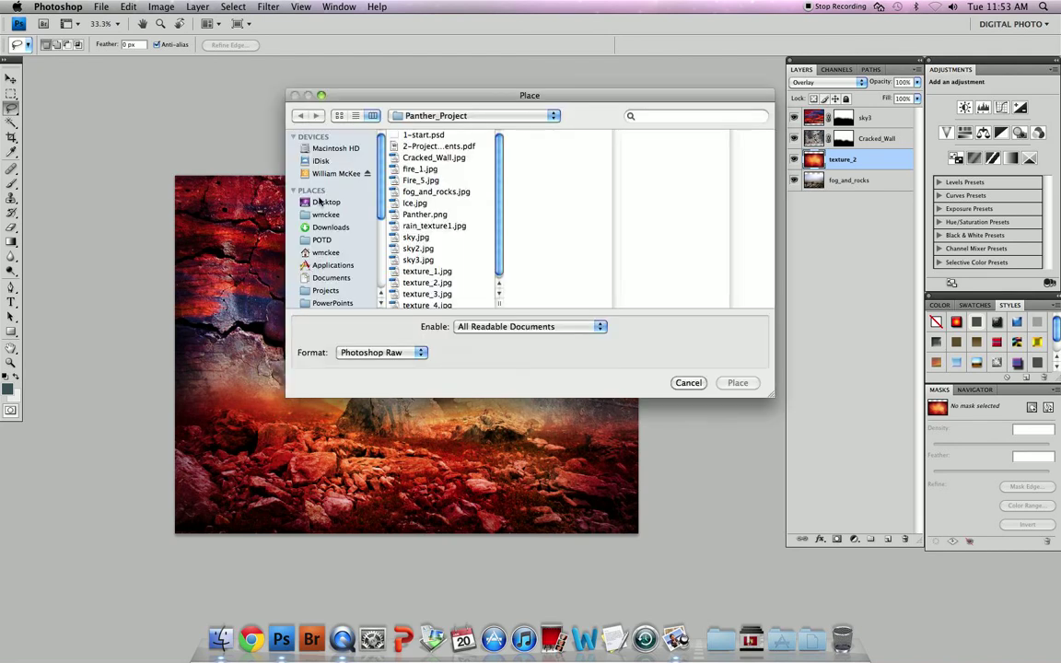
Step: Place Panther.png in the lower-left part of the canvas
{"action": "left_click", "coordinate": [423, 216]}
{"action": "left_click", "coordinate": [737, 381]}
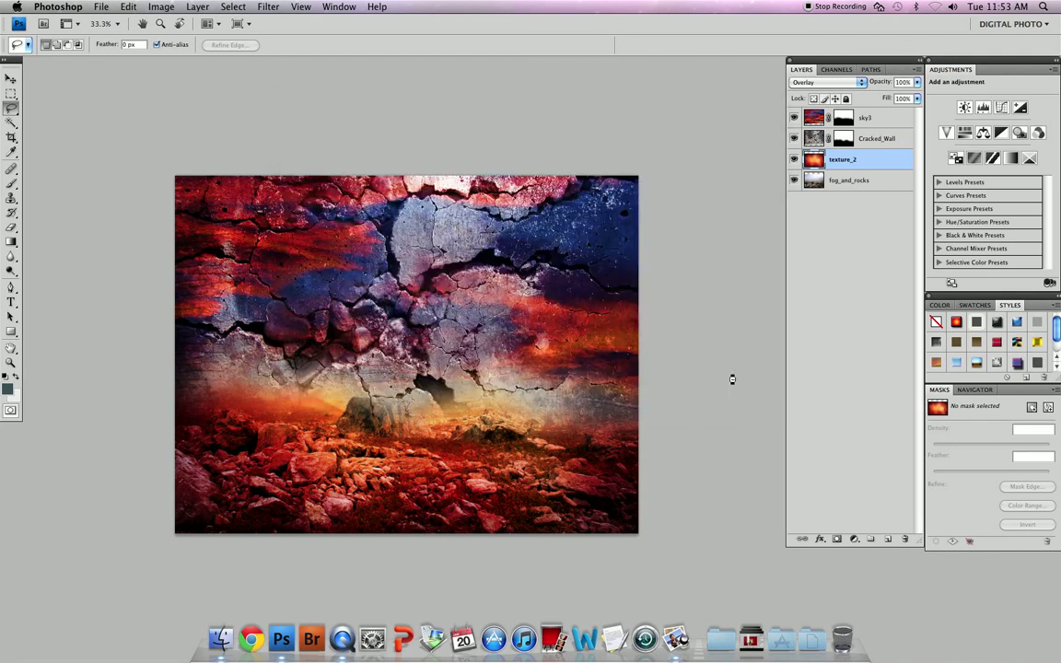
{"action": "left_click_drag", "start_coordinate": [530, 454], "coordinate": [317, 489]}
{"action": "key", "text": "Return"}
{"action": "key", "text": "l"}
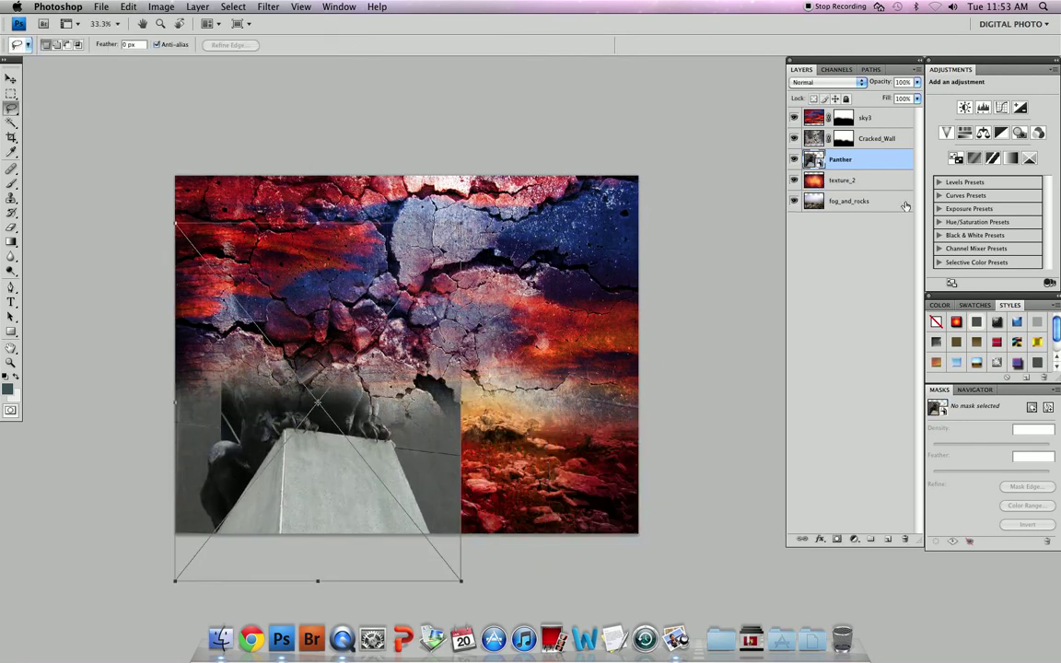
Step: Bring the Panther layer to the top of the stack and shift the statue down and slightly right on the canvas
{"action": "left_click_drag", "start_coordinate": [874, 117], "coordinate": [875, 113]}
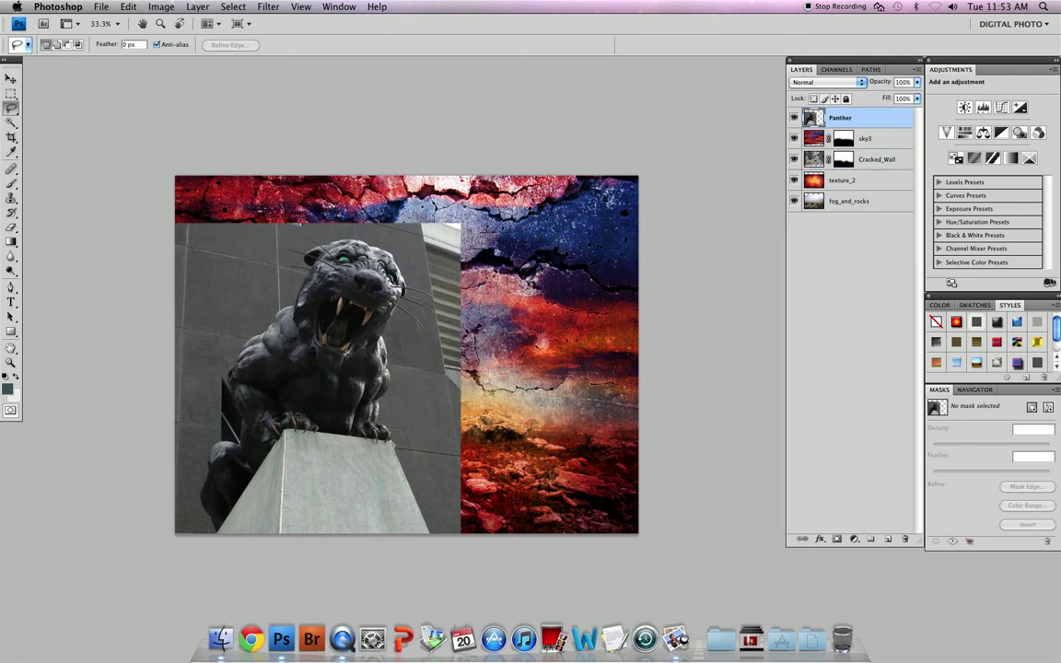
{"action": "key", "text": "v"}
{"action": "left_click_drag", "start_coordinate": [310, 348], "coordinate": [337, 404]}
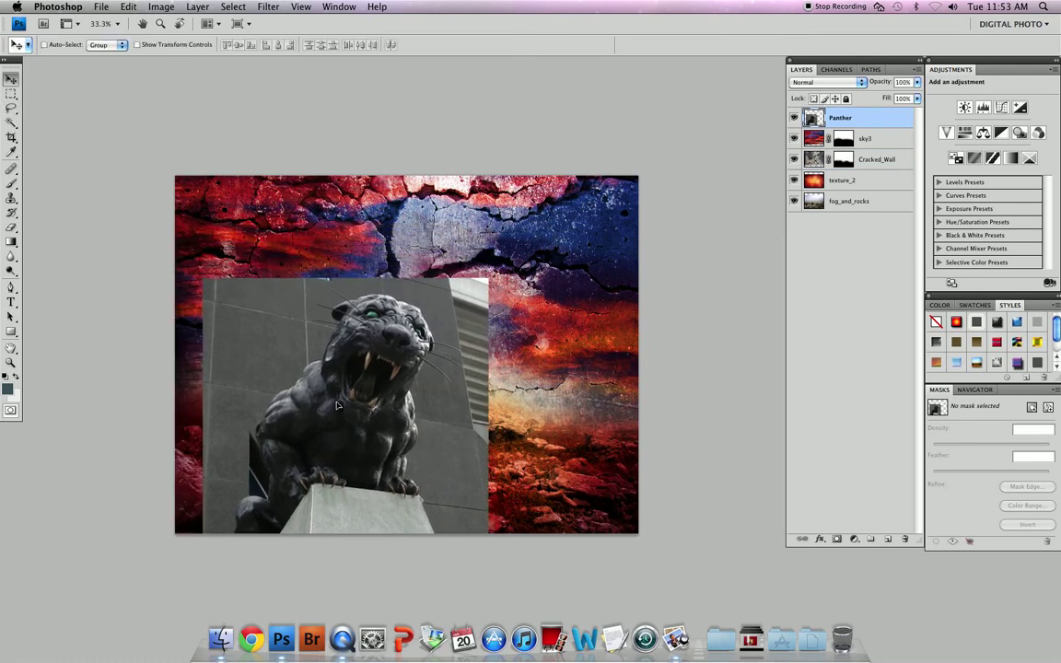
Step: Select the grey wall areas around the panther with the Magic Wand and delete them from the Panther layer, leaving nothing selected
{"action": "key", "text": "w"}
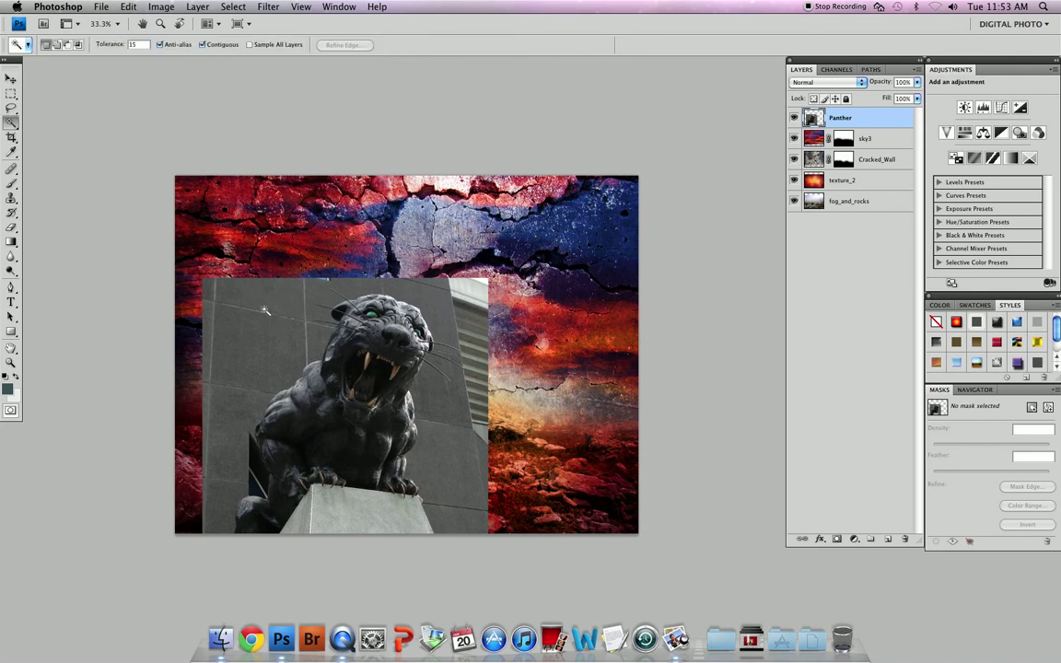
{"action": "left_click", "coordinate": [221, 313]}
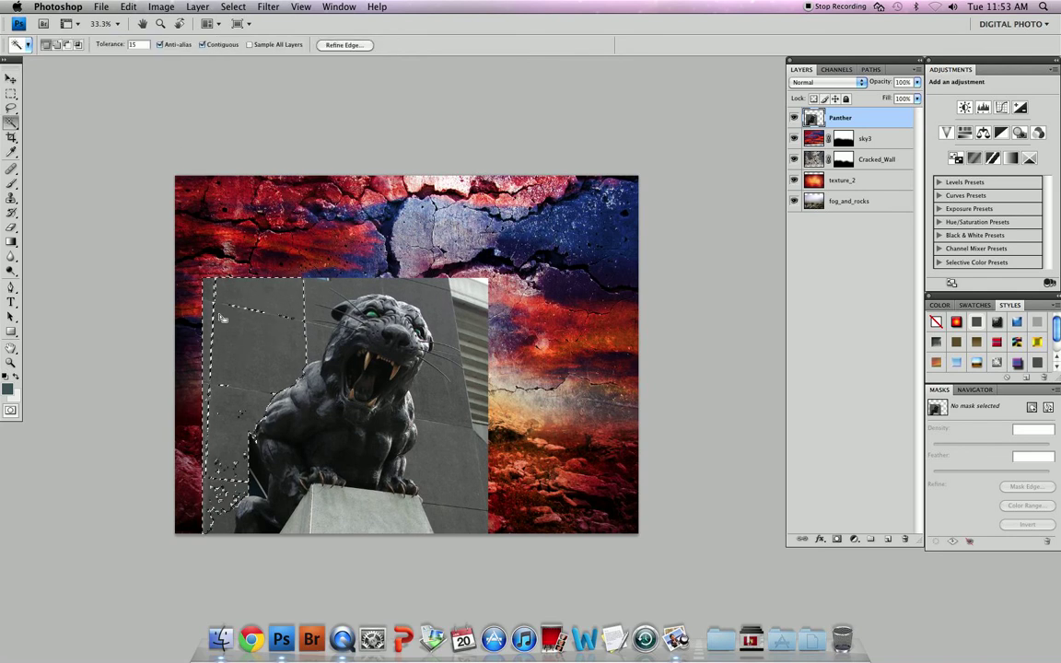
{"action": "key", "text": "Delete"}
{"action": "left_click", "coordinate": [318, 299]}
{"action": "key", "text": "Delete"}
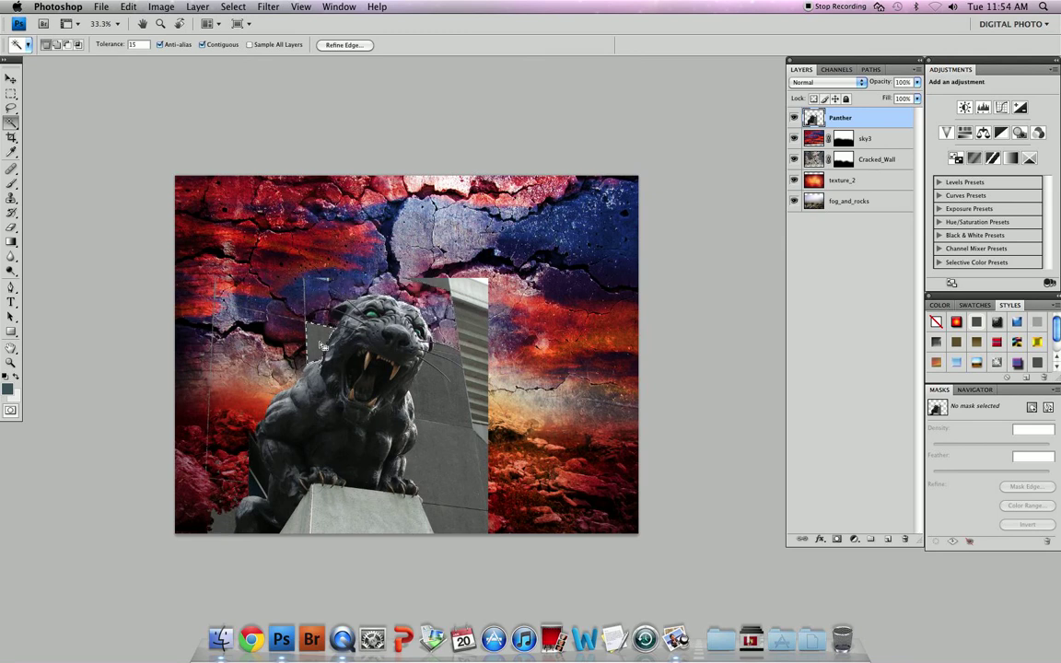
{"action": "left_click", "coordinate": [446, 403]}
{"action": "key", "text": "Delete"}
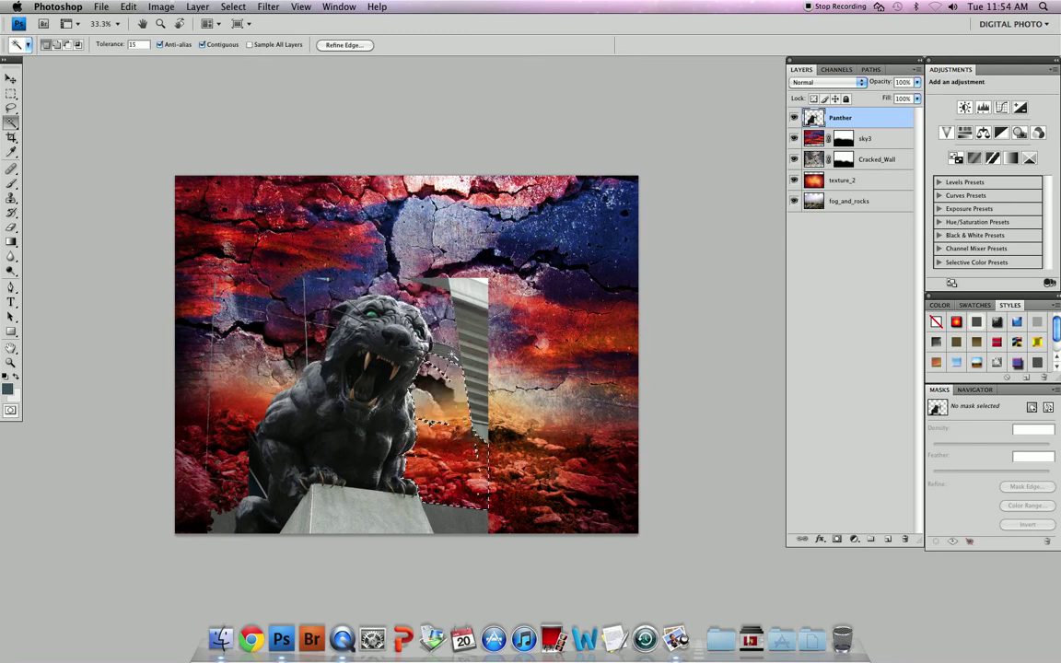
{"action": "left_click", "coordinate": [466, 521]}
{"action": "key", "text": "Delete"}
{"action": "left_click", "coordinate": [221, 524]}
{"action": "key", "text": "Delete"}
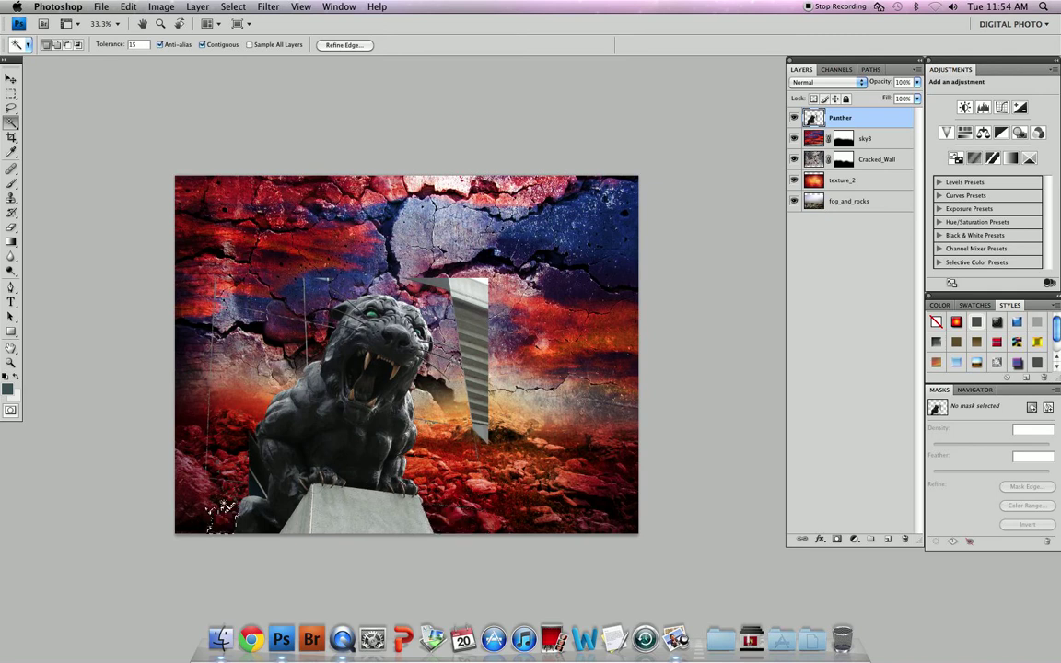
{"action": "key", "text": "ctrl+d"}
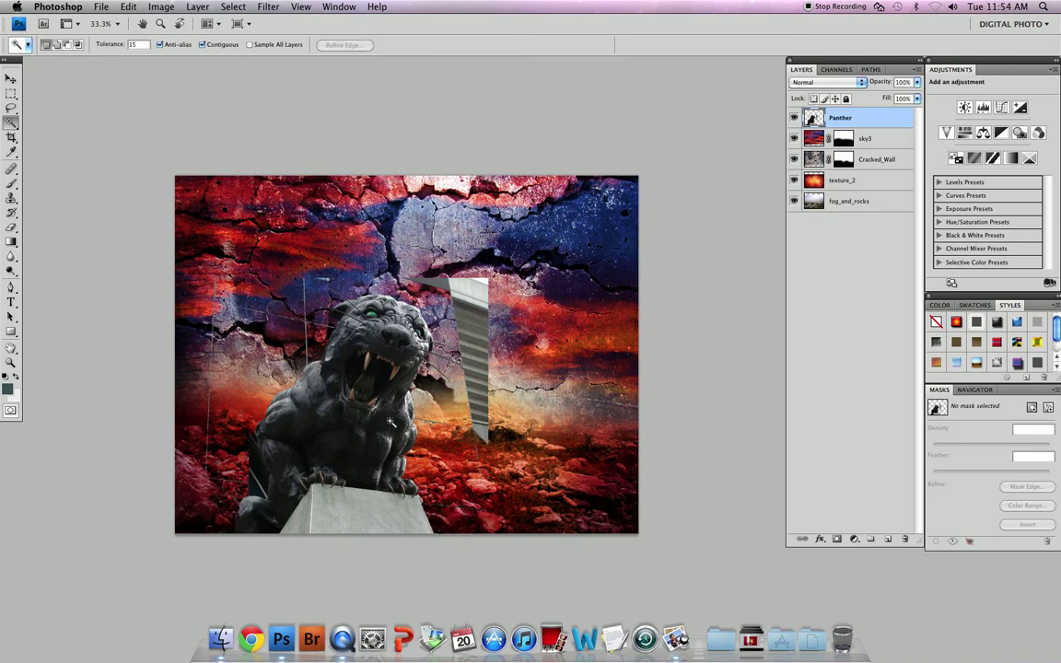
Step: Enlarge the Eraser to 175 px and erase the striped building strip to the right of the panther's head
{"action": "key", "text": "e"}
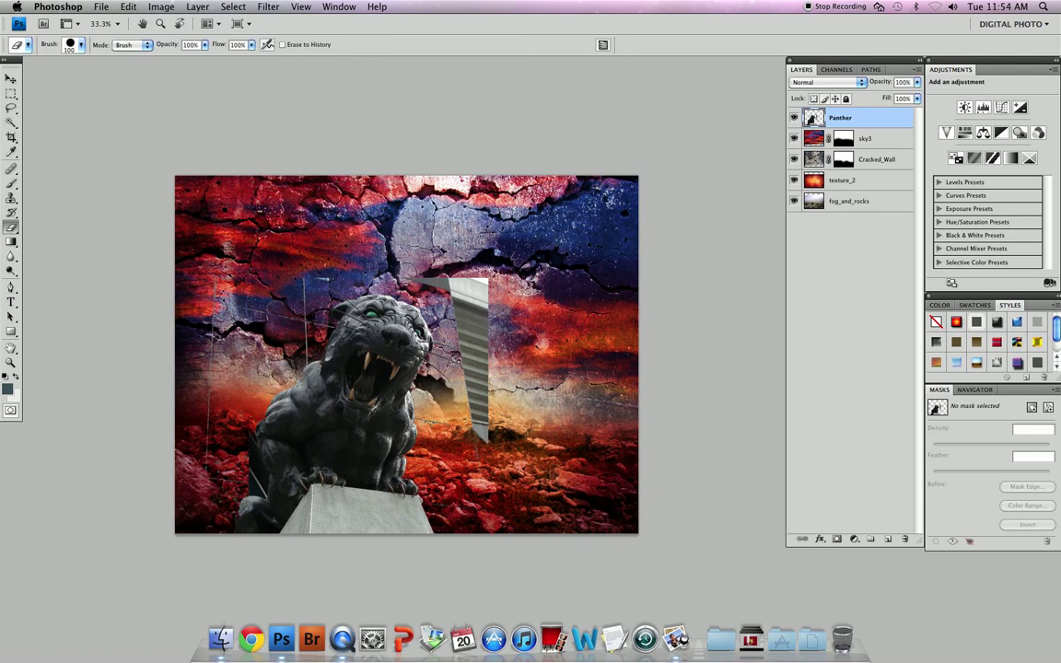
{"action": "key", "text": "bracketright"}
{"action": "key", "text": "bracketright"}
{"action": "key", "text": "bracketright"}
{"action": "key", "text": "bracketright"}
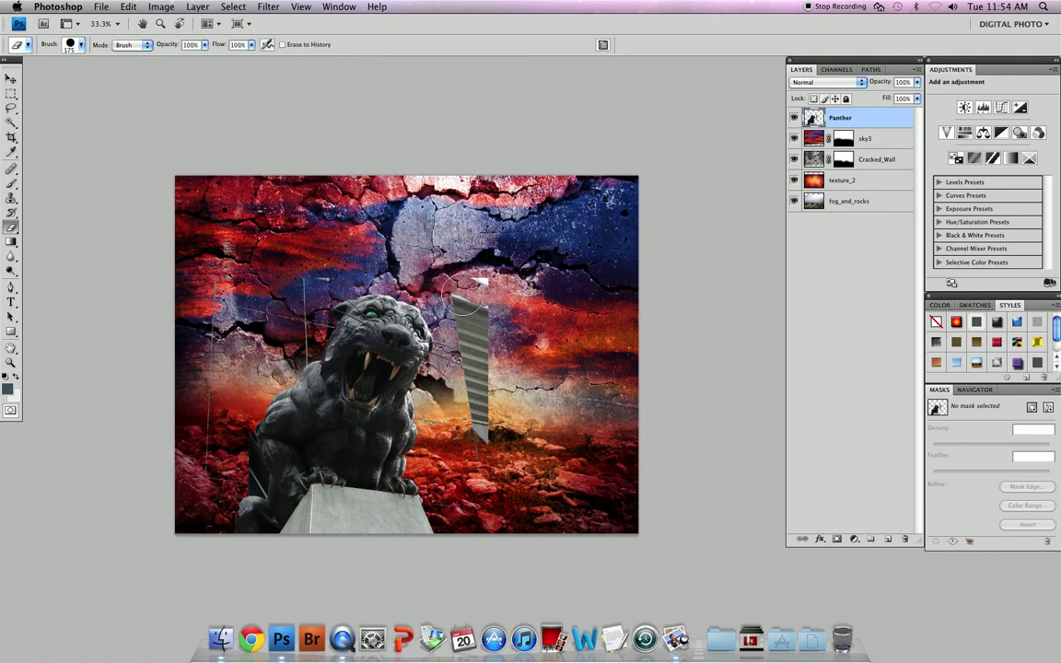
{"action": "left_click_drag", "start_coordinate": [479, 322], "coordinate": [480, 451]}
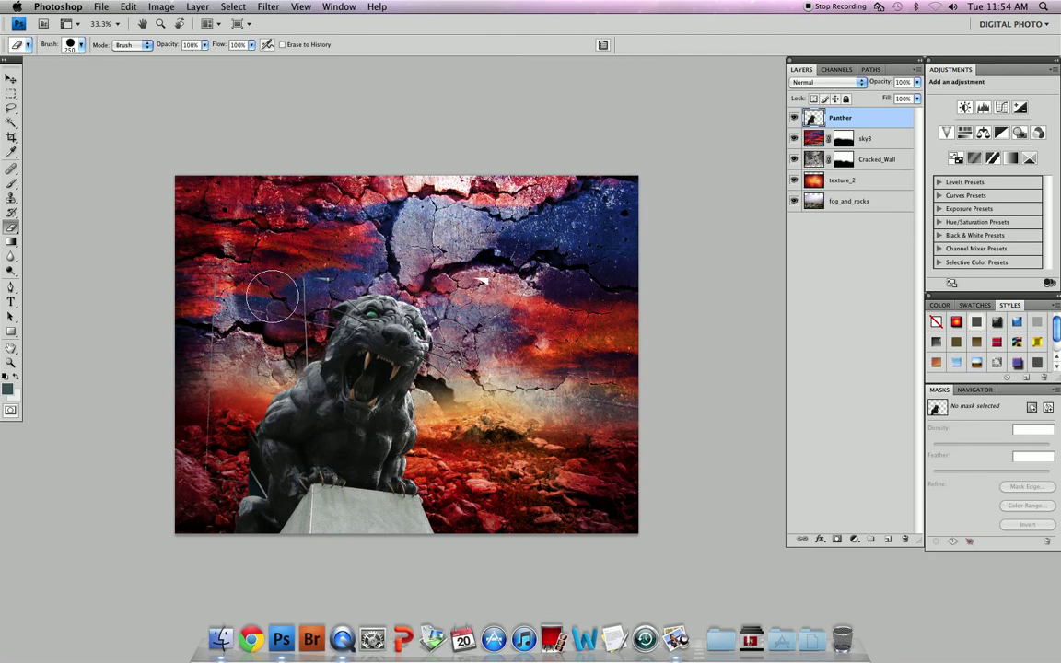
Step: Reduce the Eraser to 70 px and erase the leftover vertical wall line just above the panther's back
{"action": "key", "text": "super+plus"}
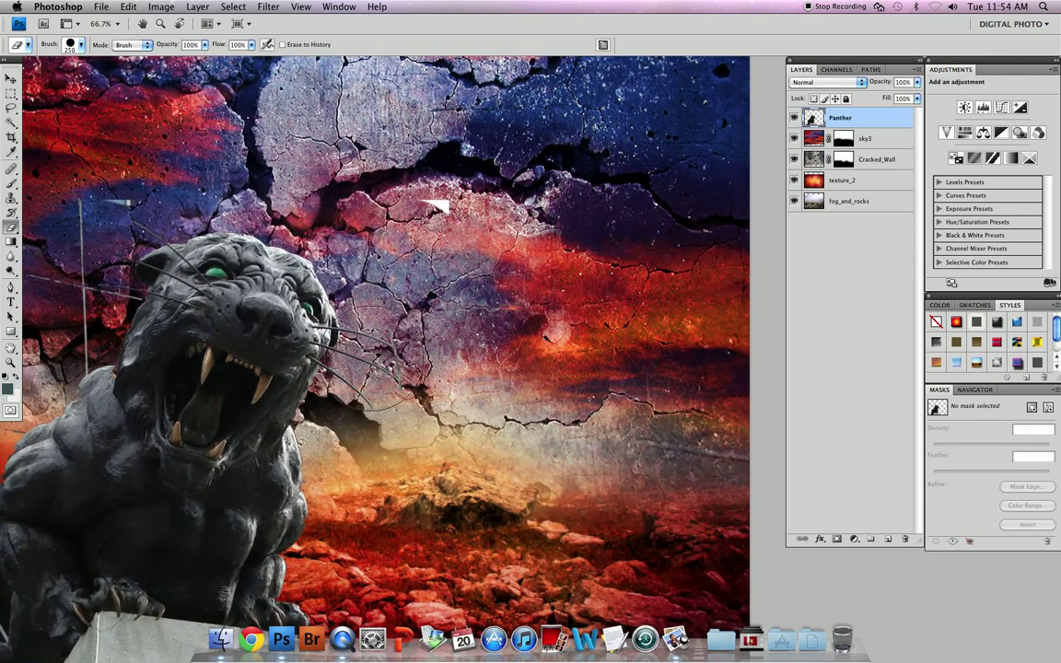
{"action": "left_click_drag", "start_coordinate": [229, 346], "coordinate": [535, 382]}
{"action": "key", "text": "bracketleft"}
{"action": "key", "text": "bracketleft"}
{"action": "key", "text": "bracketleft"}
{"action": "key", "text": "bracketleft"}
{"action": "key", "text": "bracketleft"}
{"action": "key", "text": "bracketleft"}
{"action": "key", "text": "bracketleft"}
{"action": "key", "text": "bracketleft"}
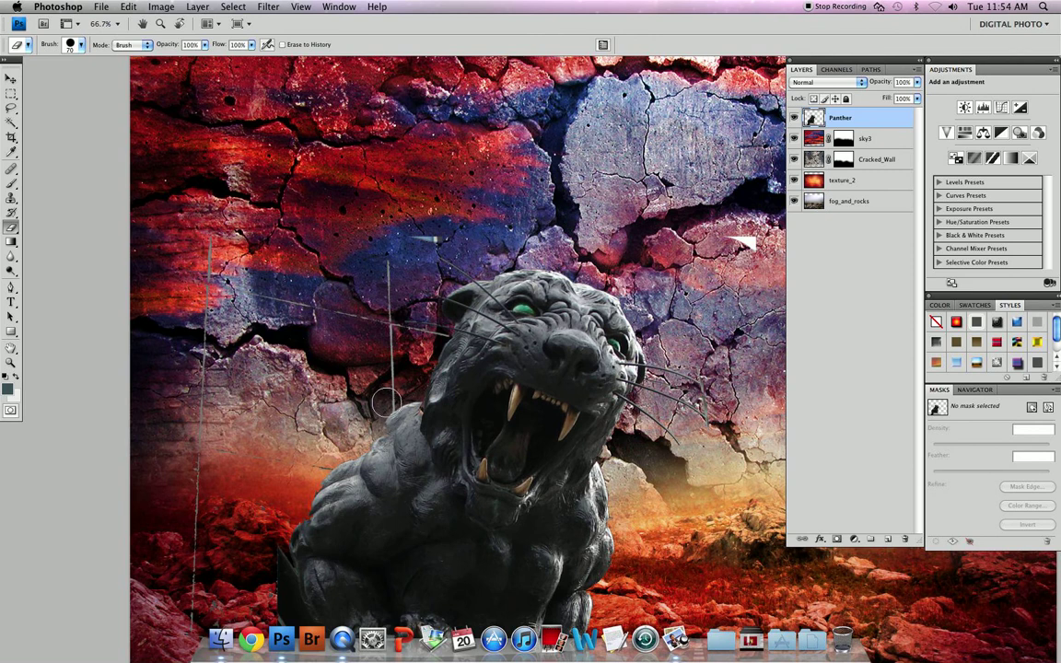
{"action": "left_click_drag", "start_coordinate": [385, 397], "coordinate": [381, 327]}
Step: With a 30 px Eraser, remove the leftover wall line close to the panther's left whiskers
{"action": "key", "text": "bracketleft"}
{"action": "key", "text": "bracketleft"}
{"action": "key", "text": "bracketleft"}
{"action": "left_click_drag", "start_coordinate": [443, 334], "coordinate": [386, 325]}
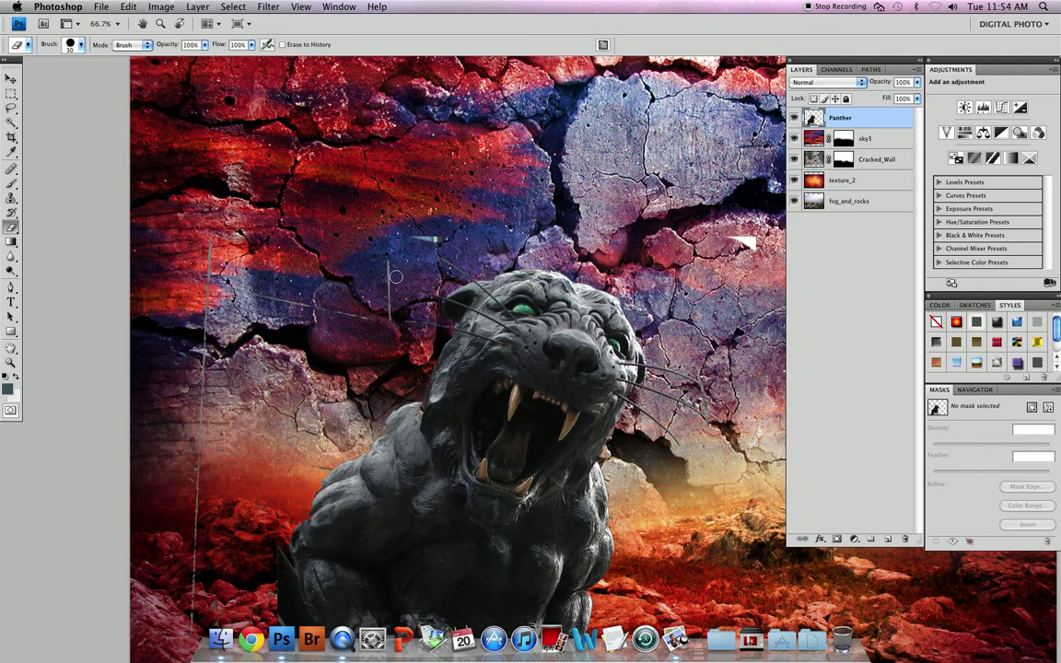
Step: Enlarge the Eraser to 100 px and erase the remaining thin wall lines to the left of and above the panther
{"action": "key", "text": "bracketright"}
{"action": "key", "text": "bracketright"}
{"action": "key", "text": "bracketright"}
{"action": "key", "text": "bracketright"}
{"action": "key", "text": "bracketright"}
{"action": "key", "text": "bracketright"}
{"action": "mouse_move", "coordinate": [194, 226]}
{"action": "left_mouse_down"}
{"action": "mouse_move", "coordinate": [212, 276]}
{"action": "mouse_move", "coordinate": [385, 325]}
{"action": "mouse_move", "coordinate": [387, 269]}
{"action": "mouse_move", "coordinate": [423, 231]}
{"action": "mouse_move", "coordinate": [384, 232]}
{"action": "left_mouse_up"}
{"action": "left_click_drag", "start_coordinate": [214, 473], "coordinate": [246, 318]}
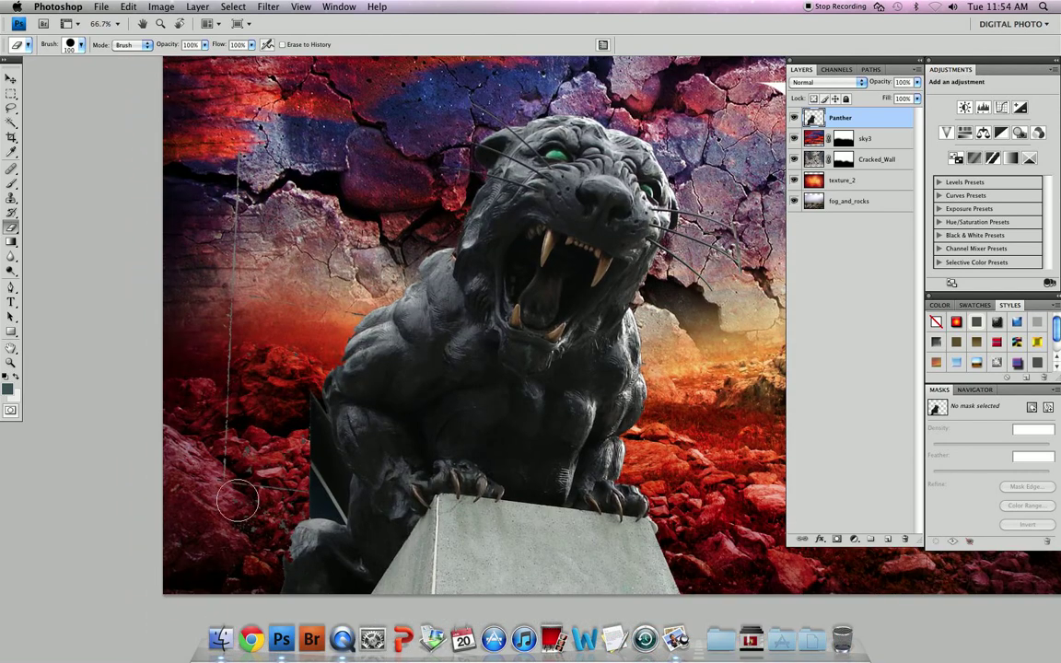
{"action": "mouse_move", "coordinate": [282, 508]}
{"action": "left_mouse_down"}
{"action": "mouse_move", "coordinate": [262, 457]}
{"action": "mouse_move", "coordinate": [229, 493]}
{"action": "mouse_move", "coordinate": [212, 433]}
{"action": "mouse_move", "coordinate": [234, 262]}
{"action": "mouse_move", "coordinate": [219, 147]}
{"action": "mouse_move", "coordinate": [234, 277]}
{"action": "left_mouse_up"}
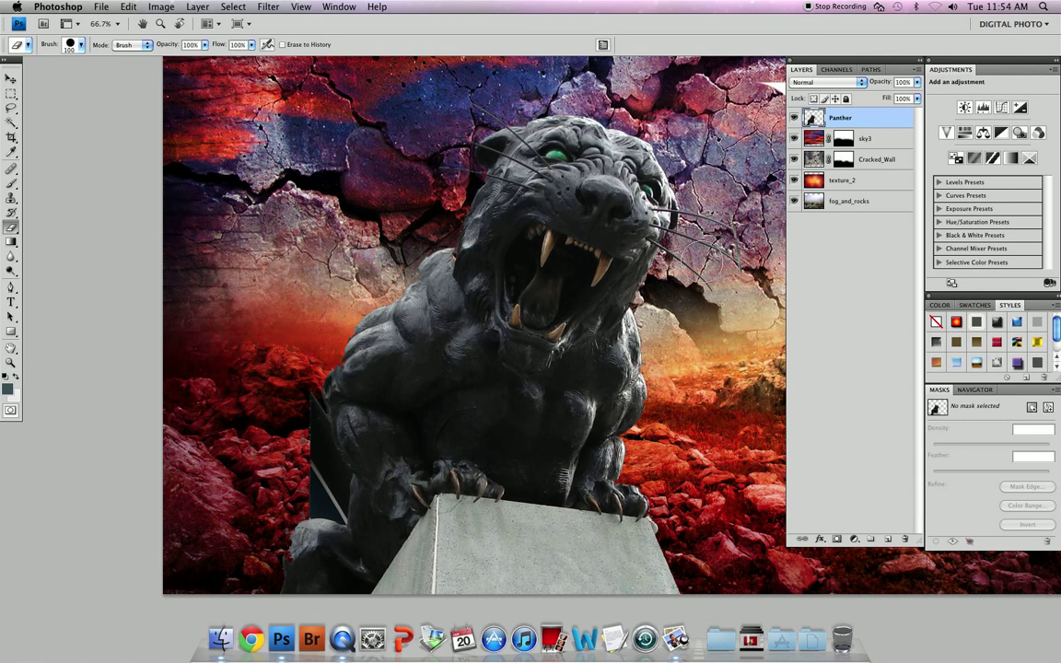
Step: Add a layer mask to the Panther layer
{"action": "left_click_drag", "start_coordinate": [728, 360], "coordinate": [597, 255]}
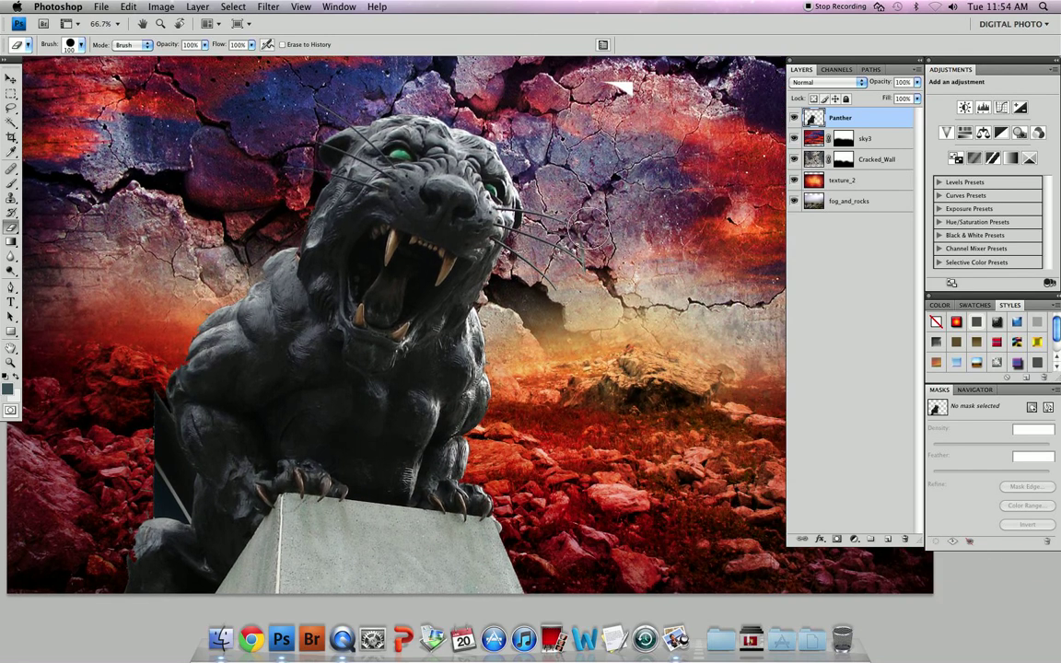
{"action": "key", "text": "super+minus"}
{"action": "key", "text": "super+minus"}
{"action": "left_click_drag", "start_coordinate": [533, 421], "coordinate": [497, 420]}
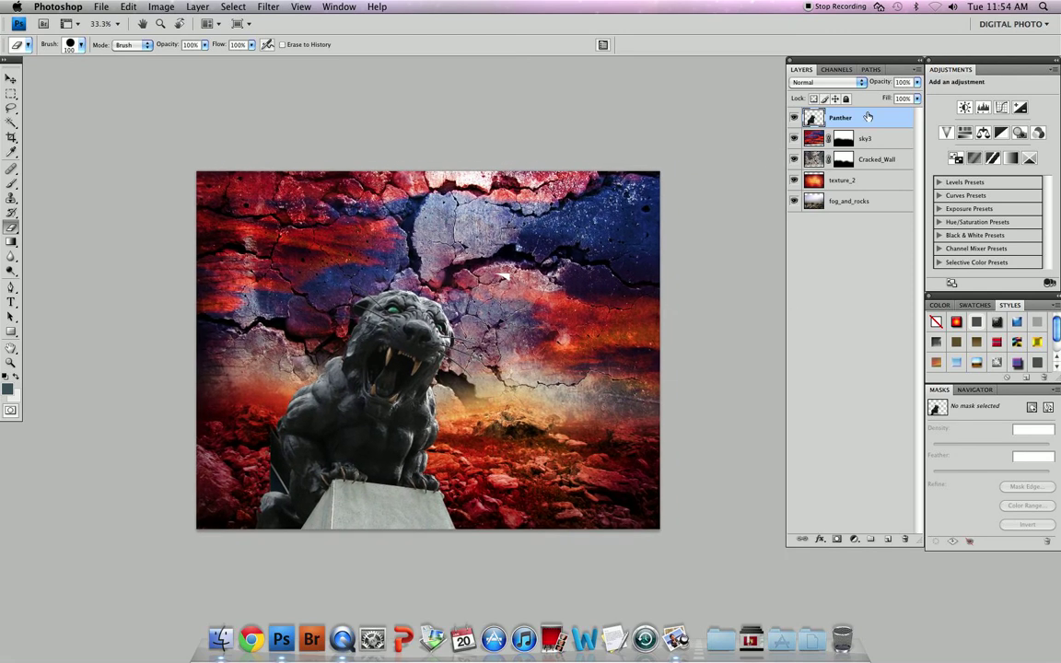
{"action": "left_click", "coordinate": [834, 538]}
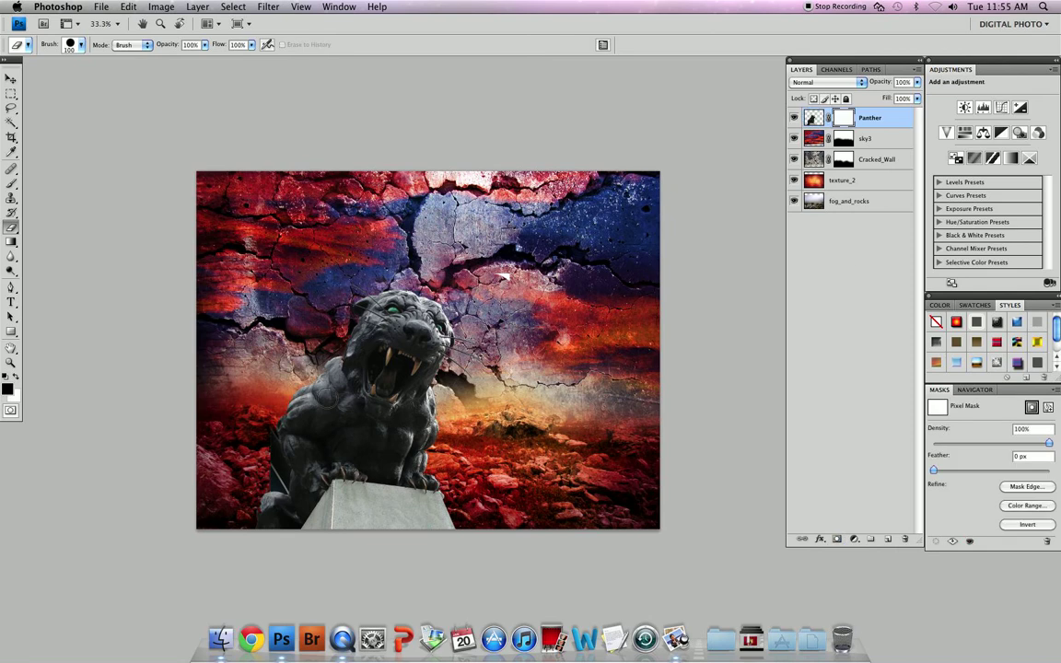
Step: Paint black on the Panther mask over the dark wall remnant and white streak behind the panther, using a 100 px brush reduced to 60 px
{"action": "key", "text": "super+plus"}
{"action": "key", "text": "super+plus"}
{"action": "left_click_drag", "start_coordinate": [62, 431], "coordinate": [403, 231]}
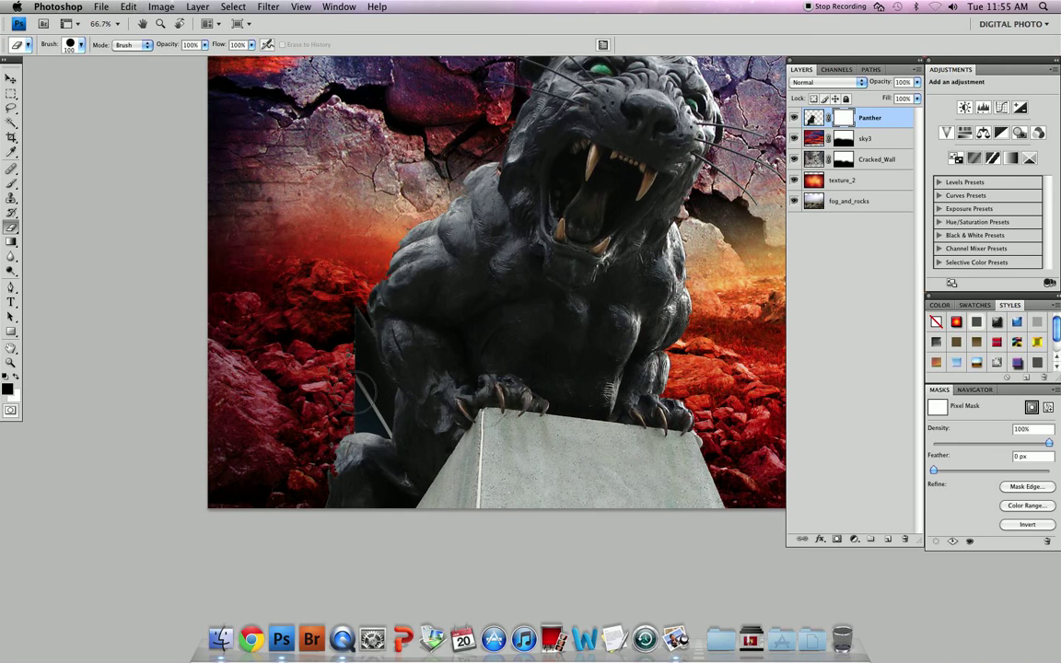
{"action": "left_click", "coordinate": [11, 184]}
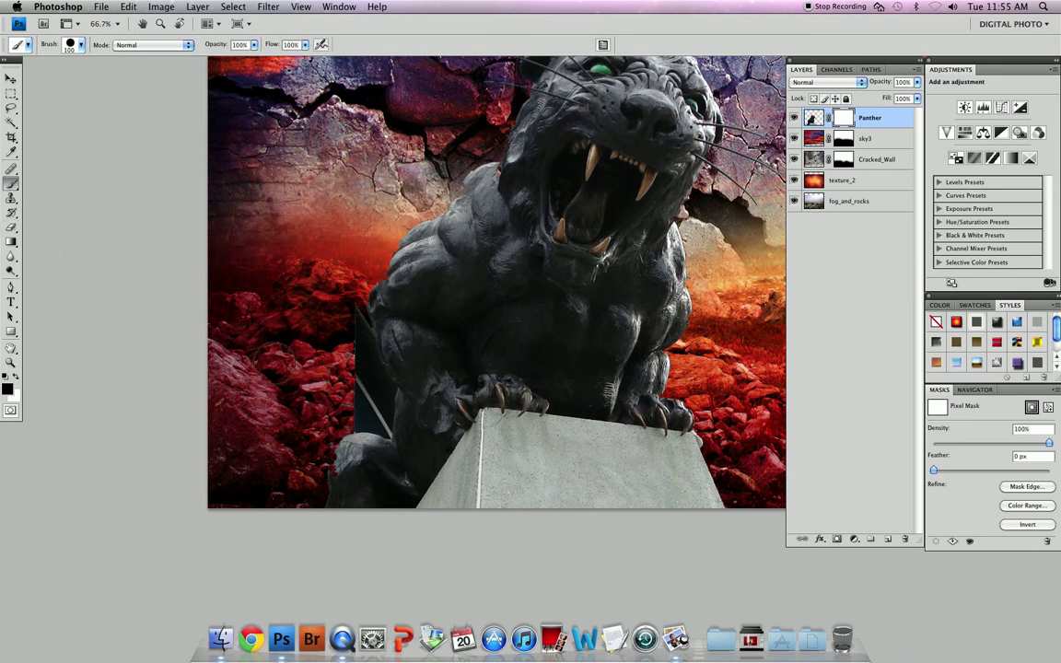
{"action": "left_click_drag", "start_coordinate": [350, 392], "coordinate": [359, 410]}
{"action": "mouse_move", "coordinate": [356, 325]}
{"action": "left_mouse_down"}
{"action": "mouse_move", "coordinate": [349, 318]}
{"action": "mouse_move", "coordinate": [361, 410]}
{"action": "left_mouse_up"}
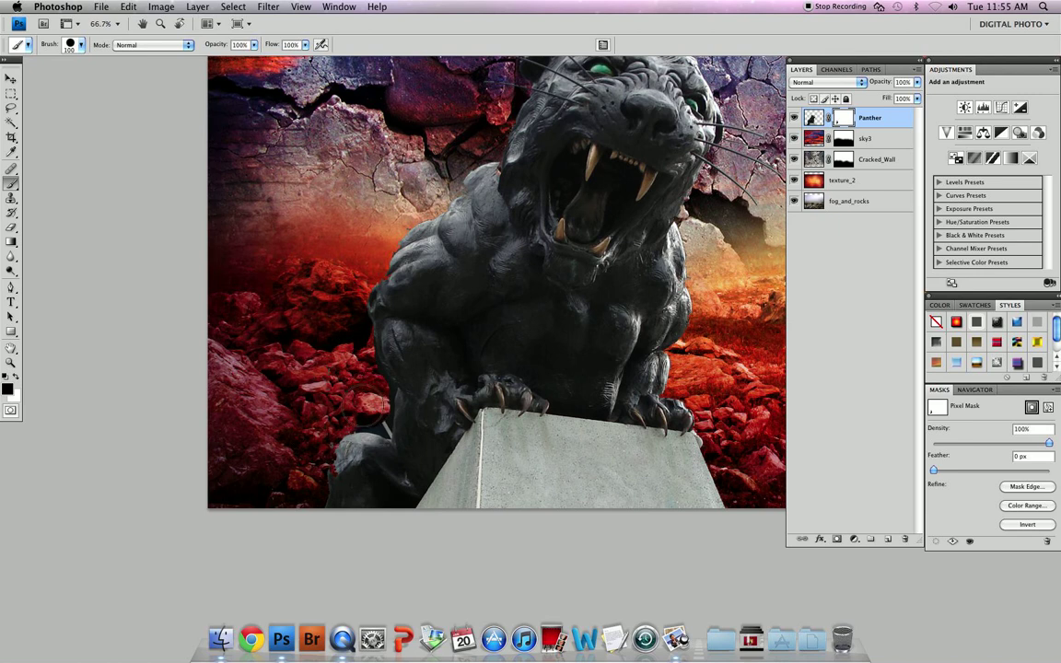
{"action": "key", "text": "bracketleft"}
{"action": "key", "text": "bracketleft"}
{"action": "key", "text": "bracketleft"}
{"action": "key", "text": "bracketleft"}
{"action": "key", "text": "super+minus"}
{"action": "key", "text": "super+minus"}
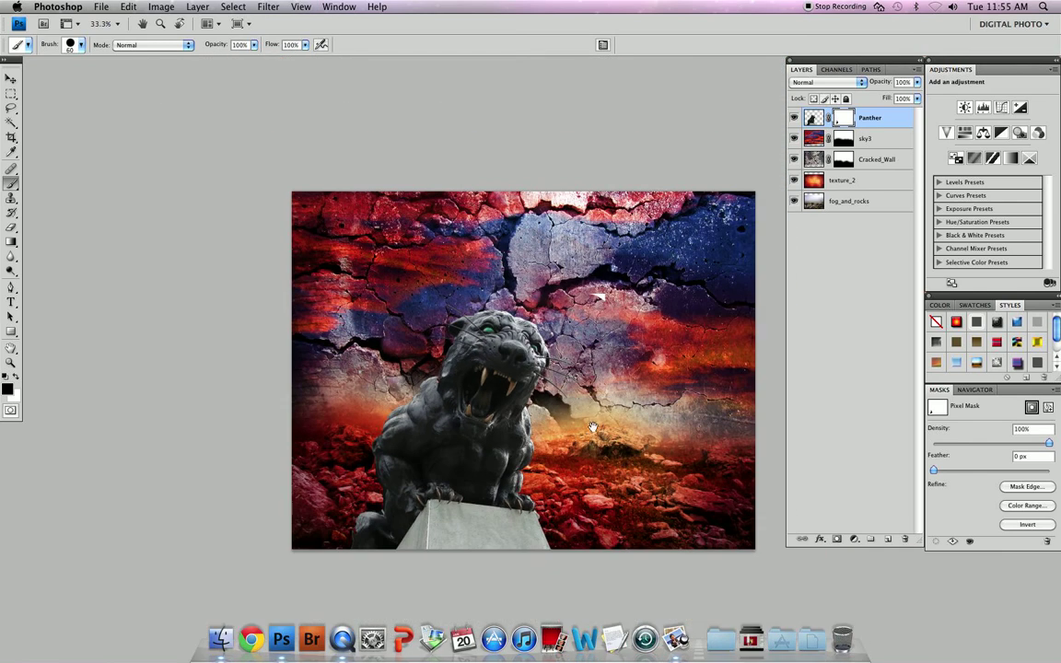
Step: Place the Fire_5.jpg image directly above the texture_2 layer
{"action": "left_click_drag", "start_coordinate": [589, 445], "coordinate": [465, 391]}
{"action": "key", "text": "super+equal"}
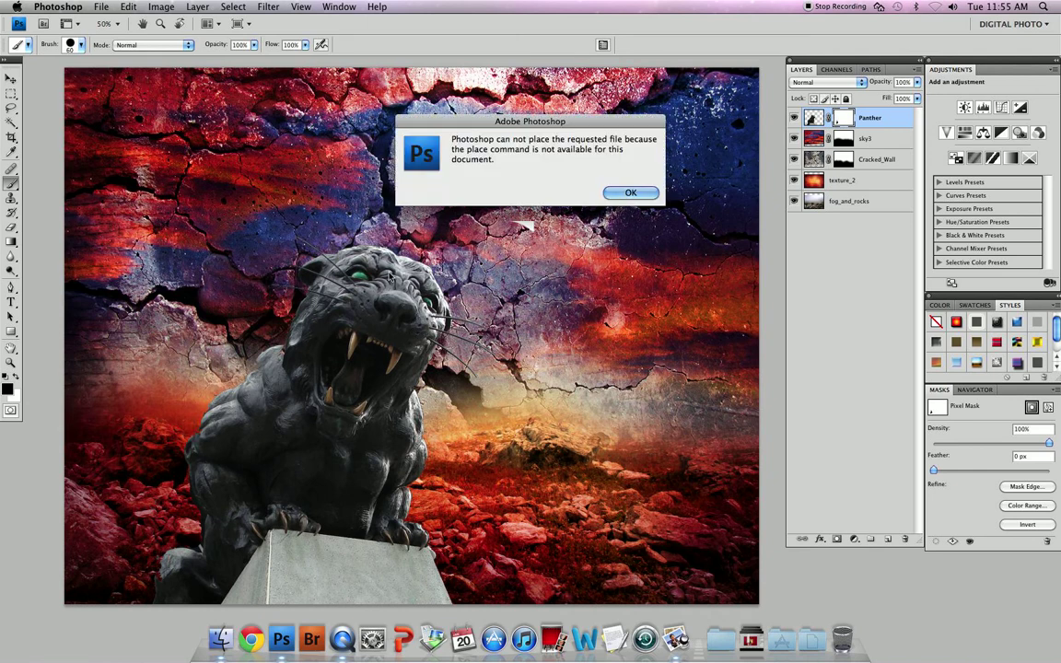
{"action": "left_click", "coordinate": [627, 191]}
{"action": "left_click", "coordinate": [877, 182]}
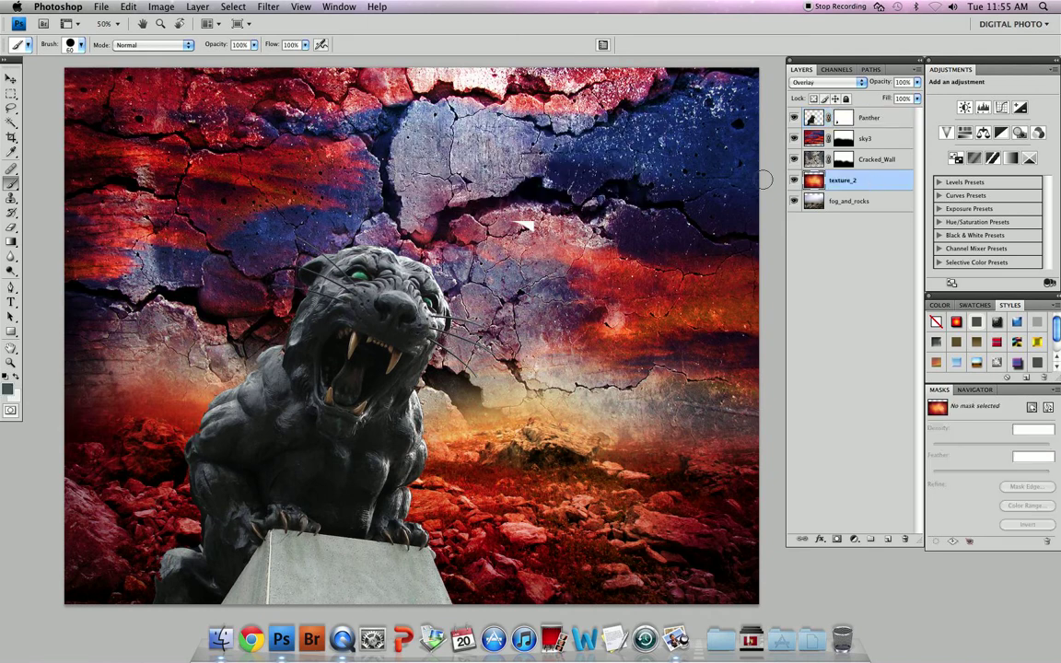
{"action": "key", "text": "super+shift+p"}
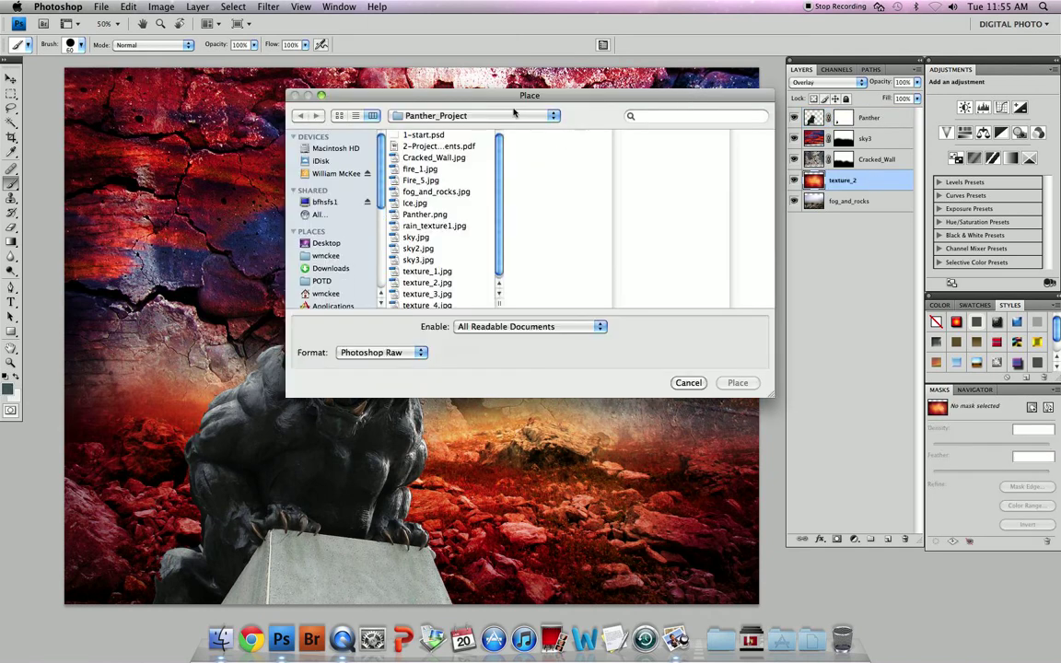
{"action": "left_click", "coordinate": [423, 169]}
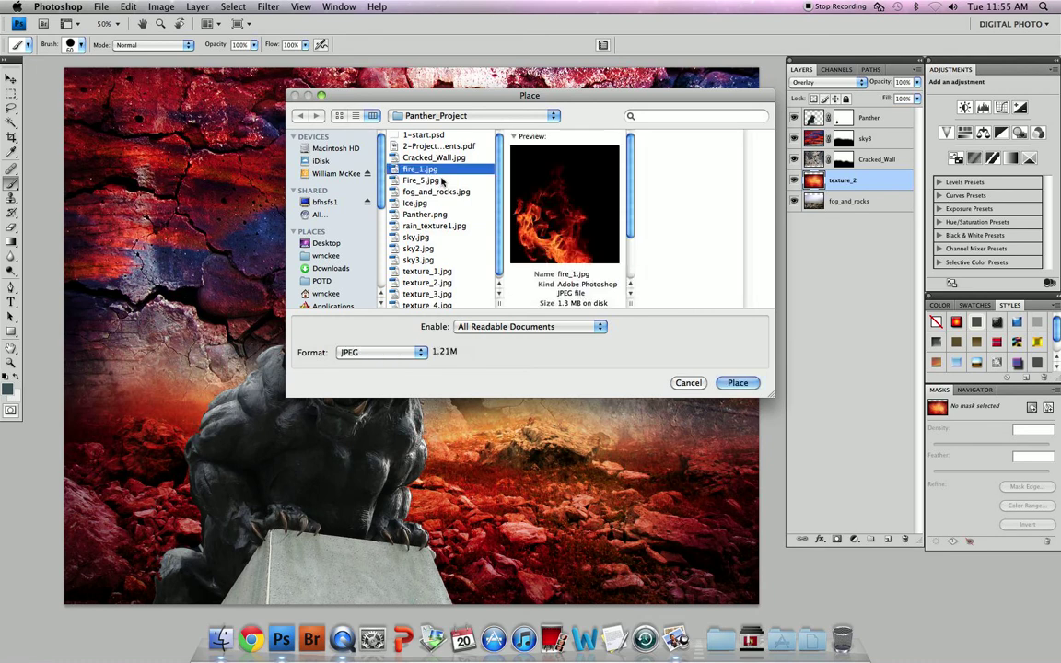
{"action": "left_click", "coordinate": [440, 180]}
{"action": "double_click", "coordinate": [442, 180]}
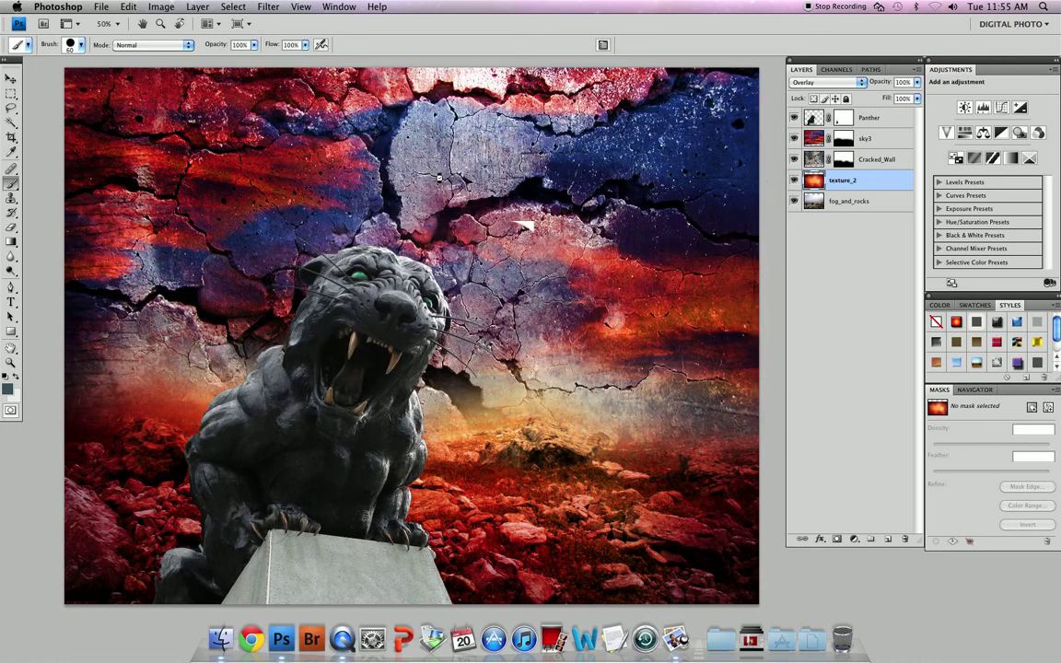
Step: Position and scale the placed fire image to cover the whole canvas, and commit the placement
{"action": "left_click_drag", "start_coordinate": [534, 473], "coordinate": [403, 469]}
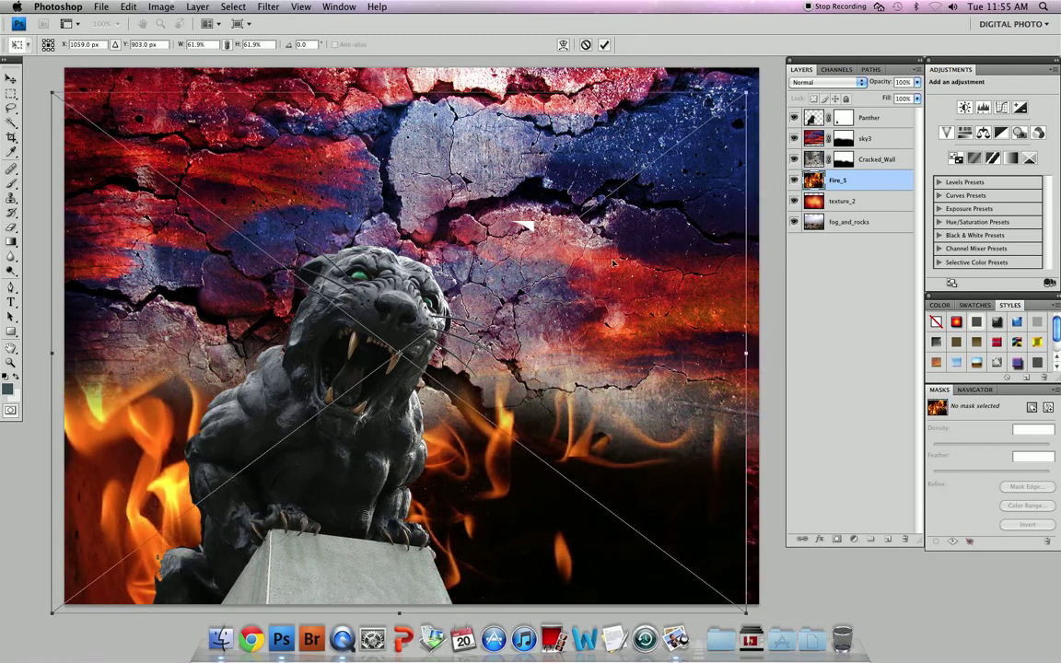
{"action": "left_click_drag", "start_coordinate": [744, 92], "coordinate": [727, 146]}
{"action": "key", "text": "b"}
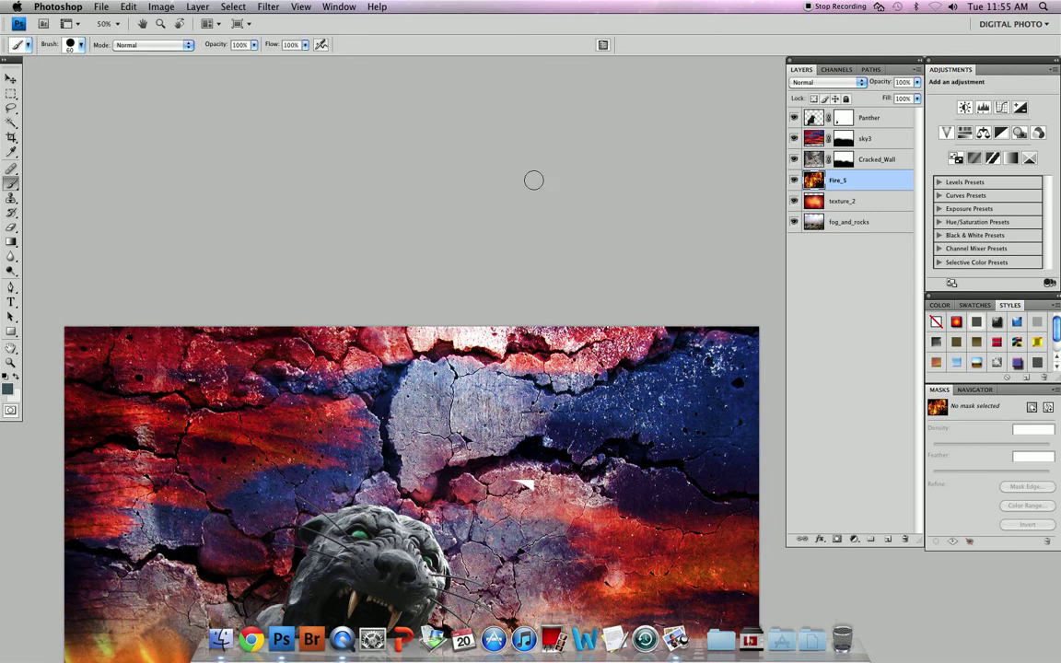
Step: Move the Fire_5 layer above sky3, directly beneath the Panther layer
{"action": "left_click_drag", "start_coordinate": [875, 181], "coordinate": [871, 128]}
{"action": "left_click_drag", "start_coordinate": [502, 454], "coordinate": [483, 240]}
{"action": "key", "text": "super+minus"}
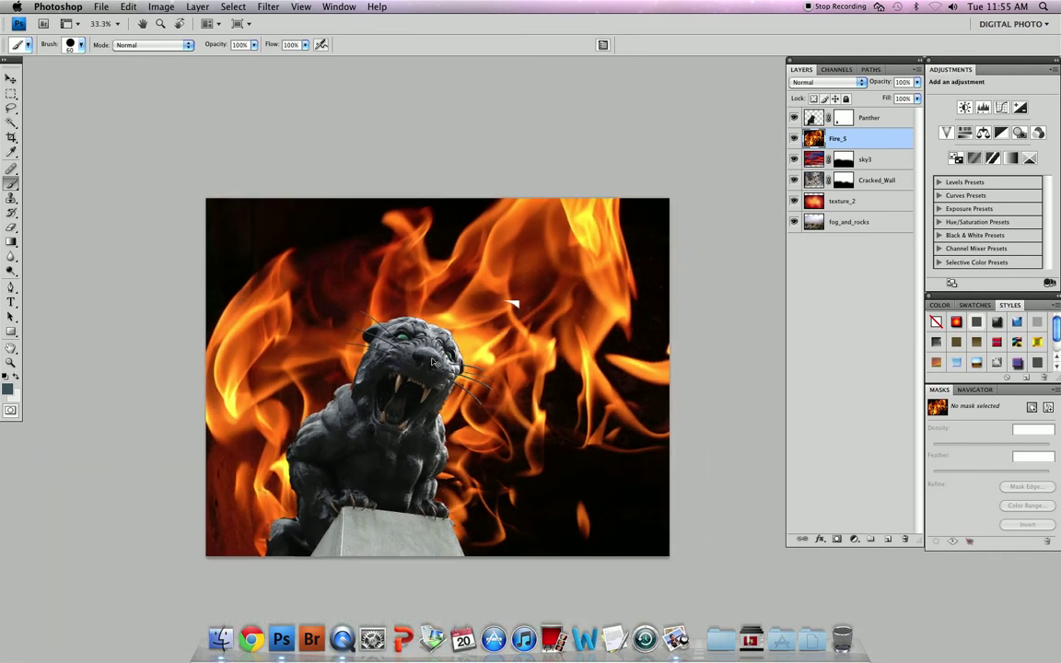
{"action": "key", "text": "v"}
{"action": "key", "text": "e"}
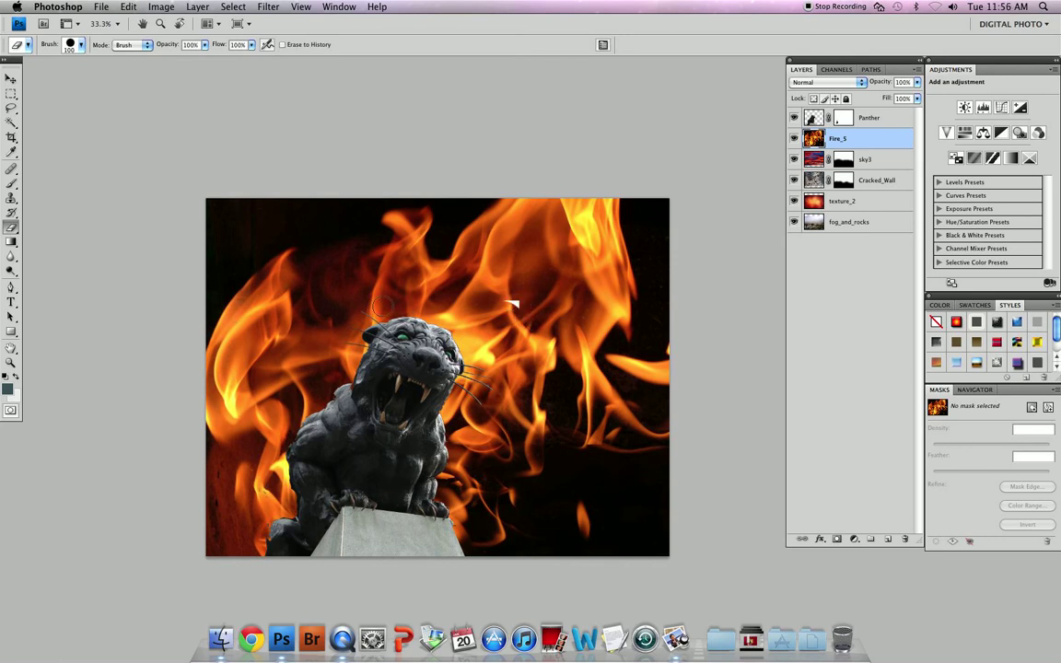
Step: Compare the image with and without Fire_5, and try the Overlay and Darken blend modes on that layer
{"action": "left_click", "coordinate": [794, 139]}
{"action": "left_click", "coordinate": [794, 138]}
{"action": "left_click", "coordinate": [826, 82]}
{"action": "left_click", "coordinate": [826, 206]}
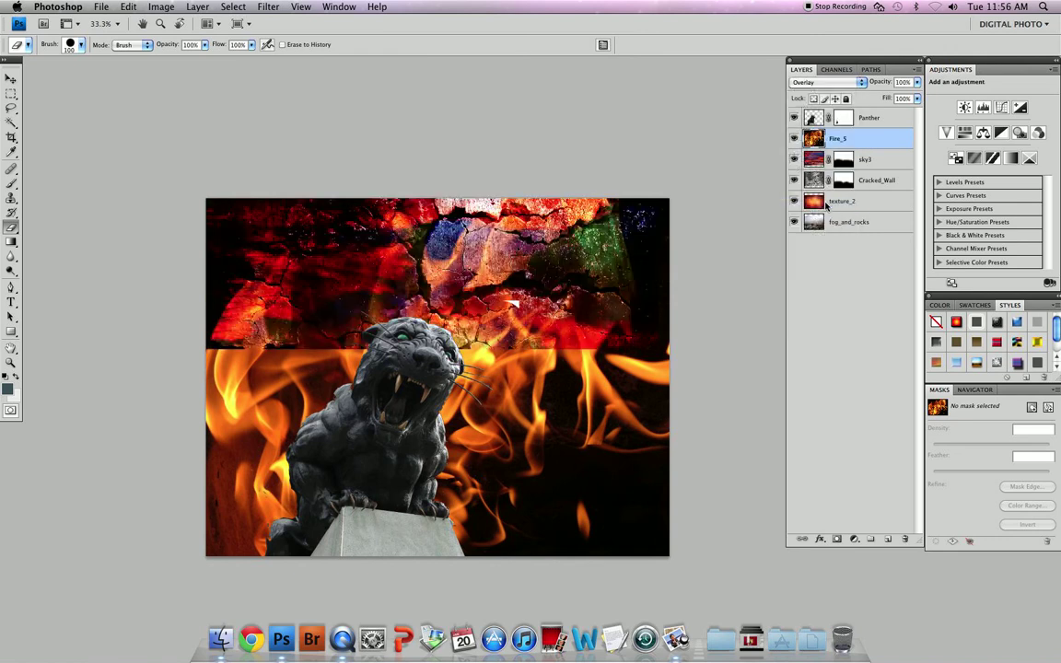
{"action": "left_click", "coordinate": [823, 82]}
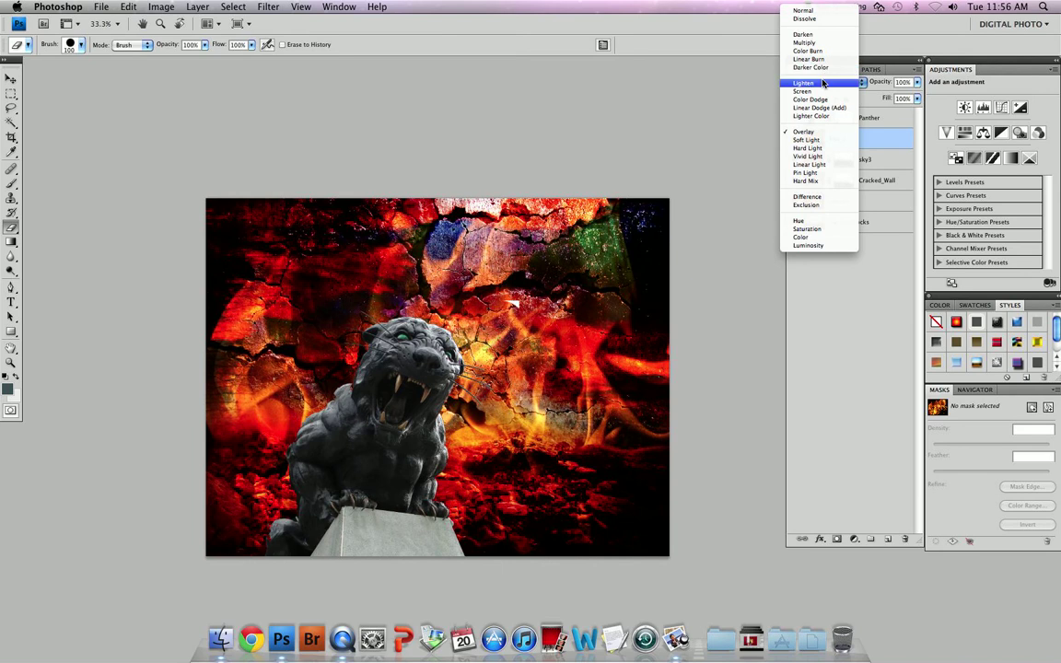
{"action": "left_click", "coordinate": [822, 34]}
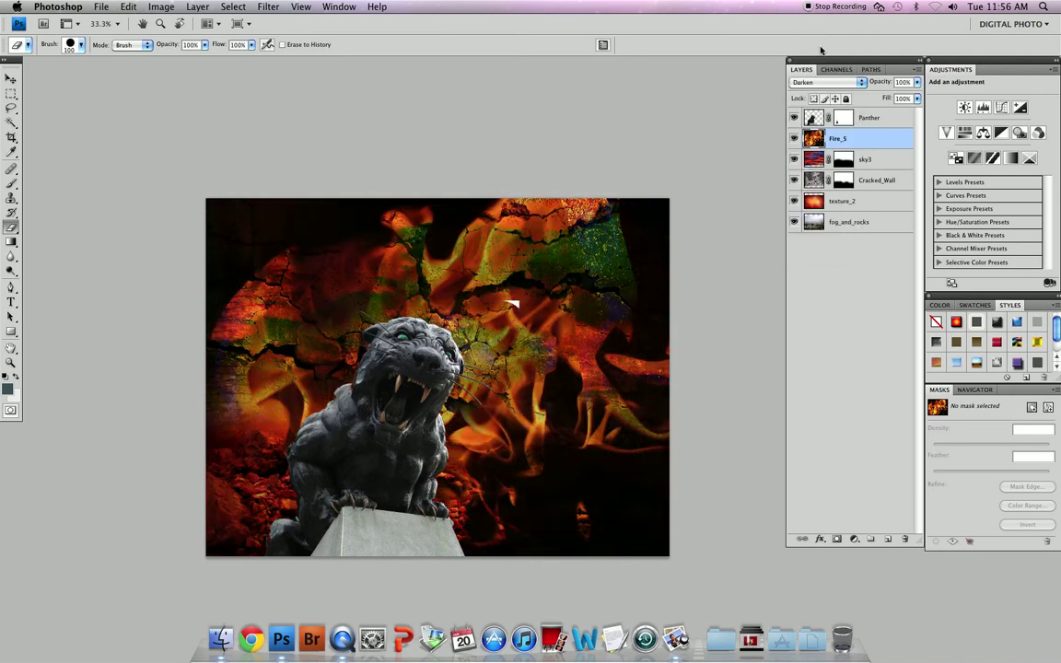
Step: Set the Fire_5 layer's blend mode to Screen
{"action": "left_click", "coordinate": [813, 82]}
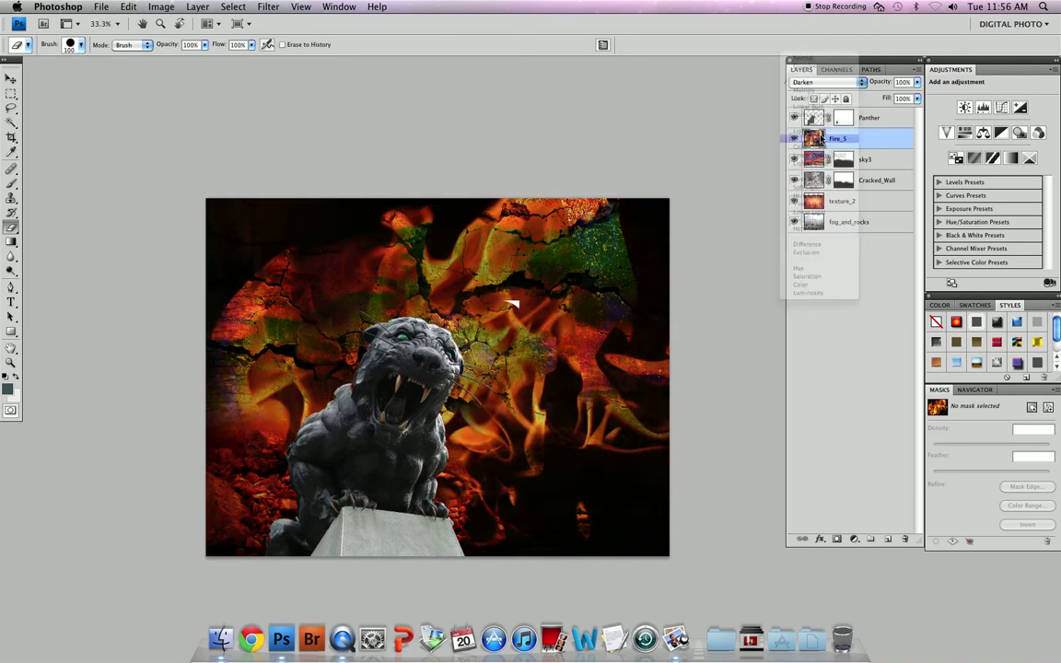
{"action": "left_click", "coordinate": [811, 146]}
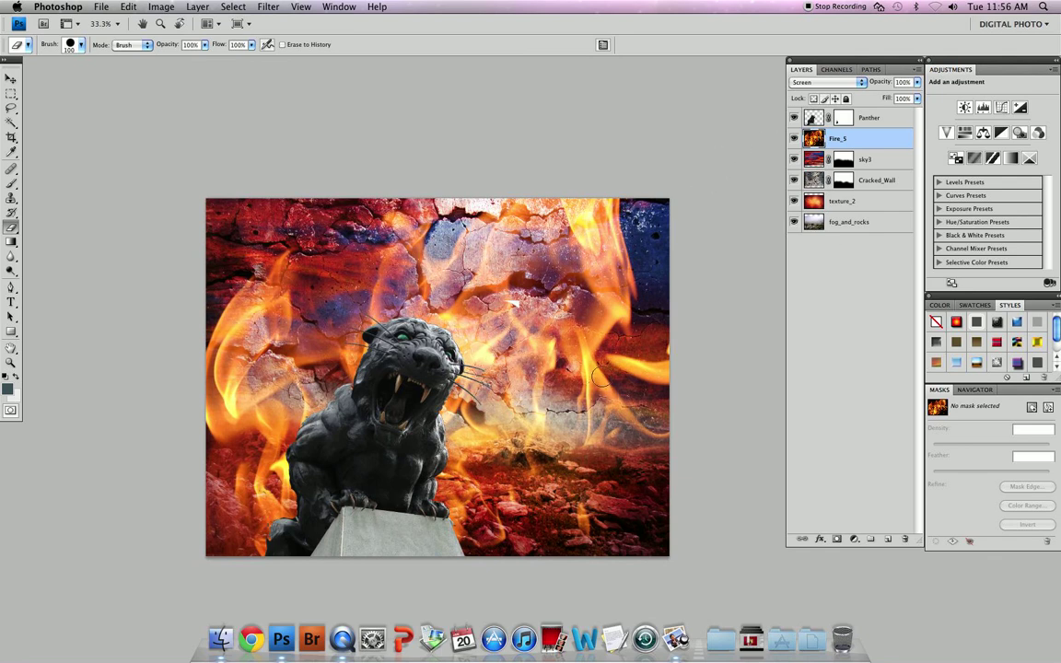
Step: Clip a Hue/Saturation adjustment layer to Fire_5 with Hue +180, Saturation +39 and Lightness -16
{"action": "left_click", "coordinate": [856, 540]}
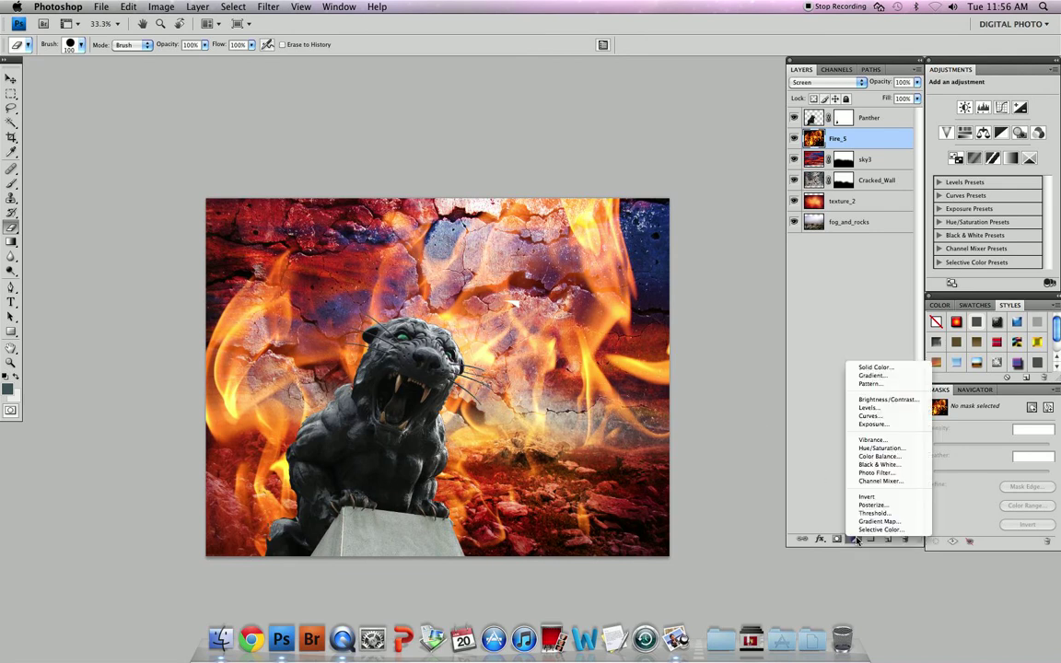
{"action": "left_click", "coordinate": [888, 449]}
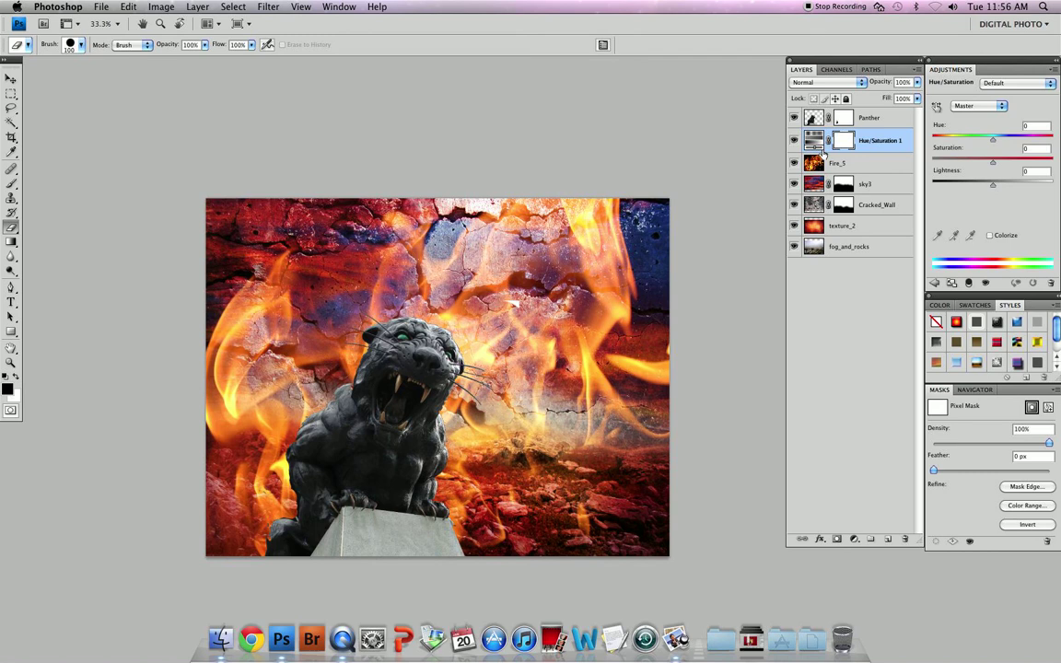
{"action": "left_click", "coordinate": [869, 150], "text": "alt"}
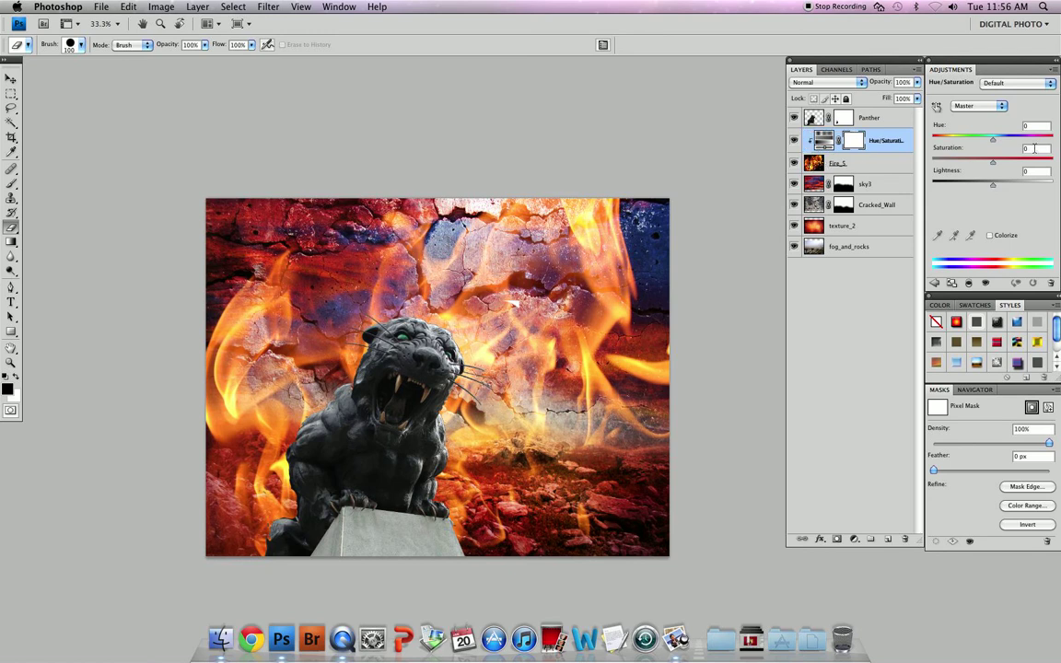
{"action": "left_click_drag", "start_coordinate": [994, 140], "coordinate": [1055, 148]}
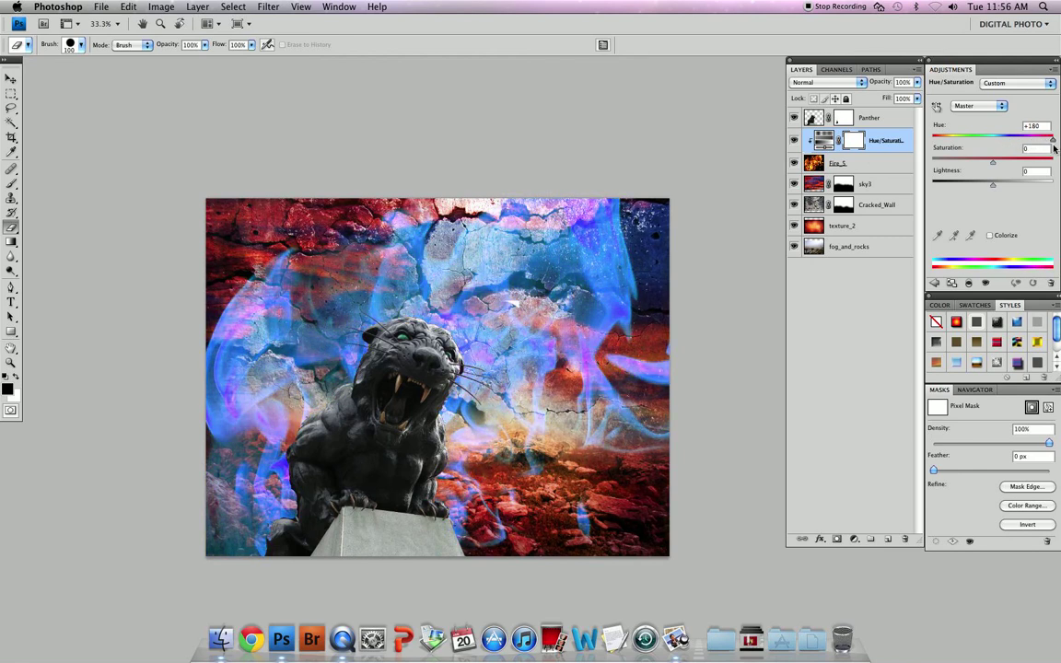
{"action": "left_click_drag", "start_coordinate": [993, 164], "coordinate": [980, 188]}
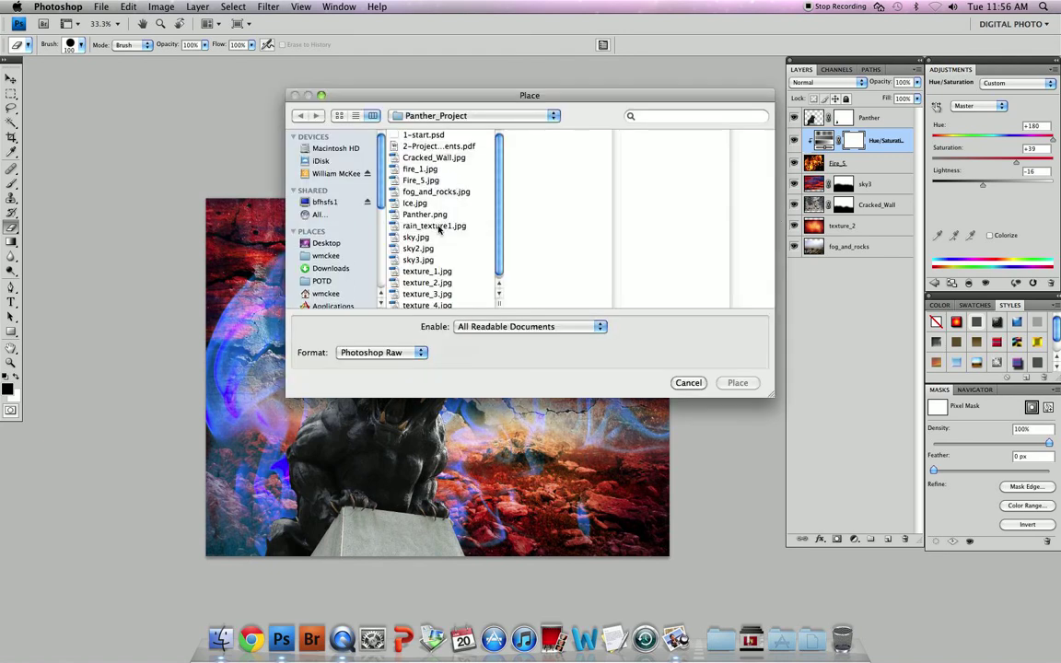
Step: Place rain_texture1.jpg beneath the Panther layer and scale it proportionally to about 28.4% so it covers the canvas
{"action": "left_click", "coordinate": [441, 225]}
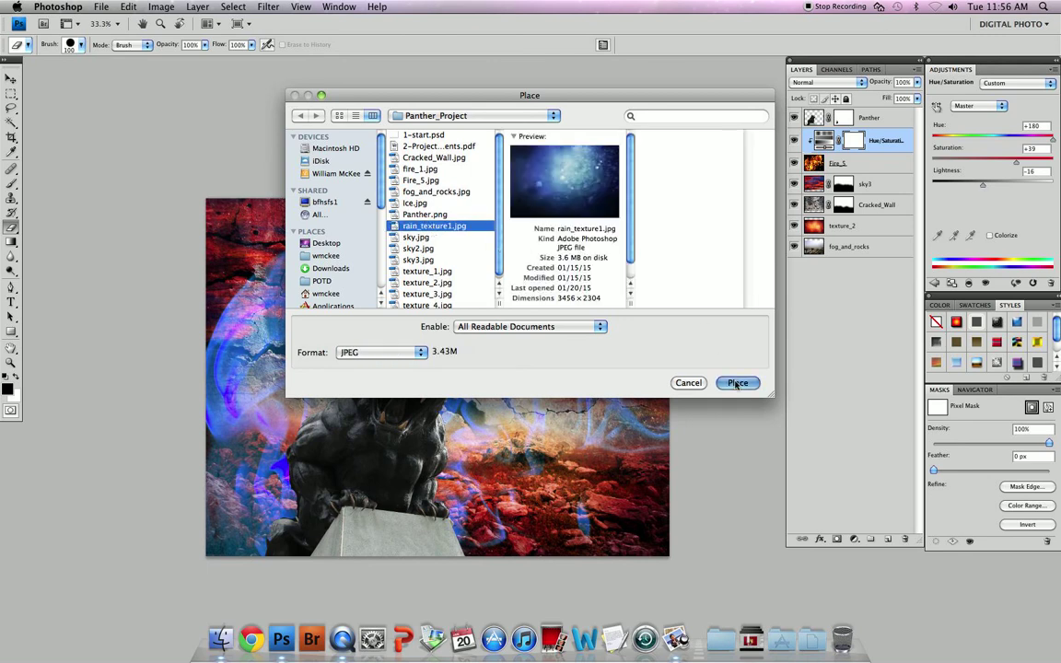
{"action": "left_click", "coordinate": [736, 383]}
{"action": "left_click_drag", "start_coordinate": [504, 292], "coordinate": [404, 346]}
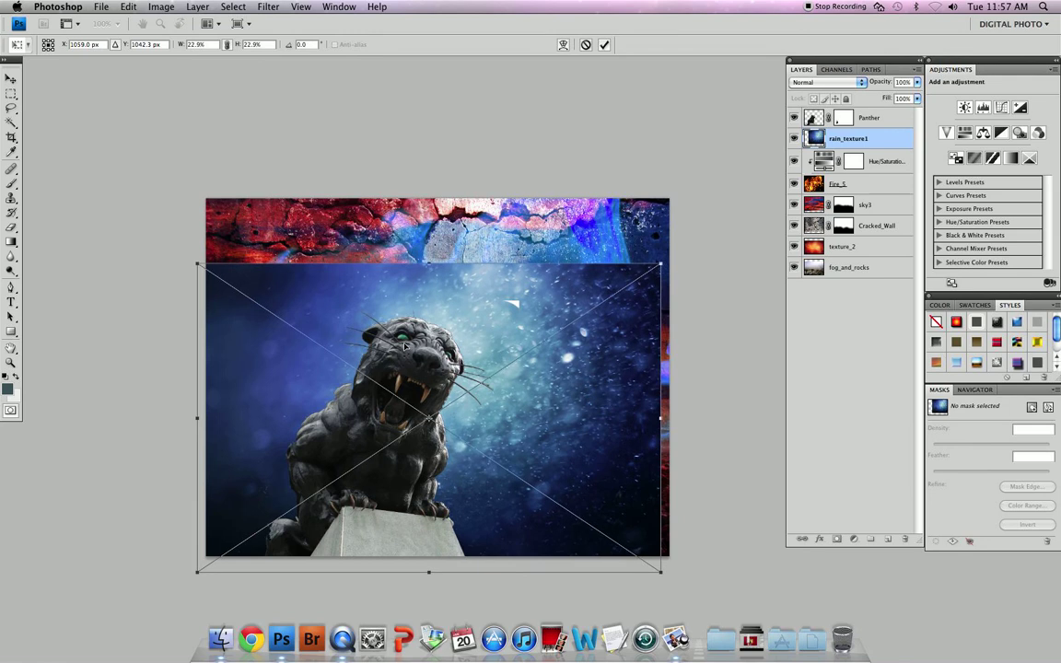
{"action": "left_click_drag", "start_coordinate": [659, 264], "coordinate": [766, 186]}
{"action": "key", "text": "e"}
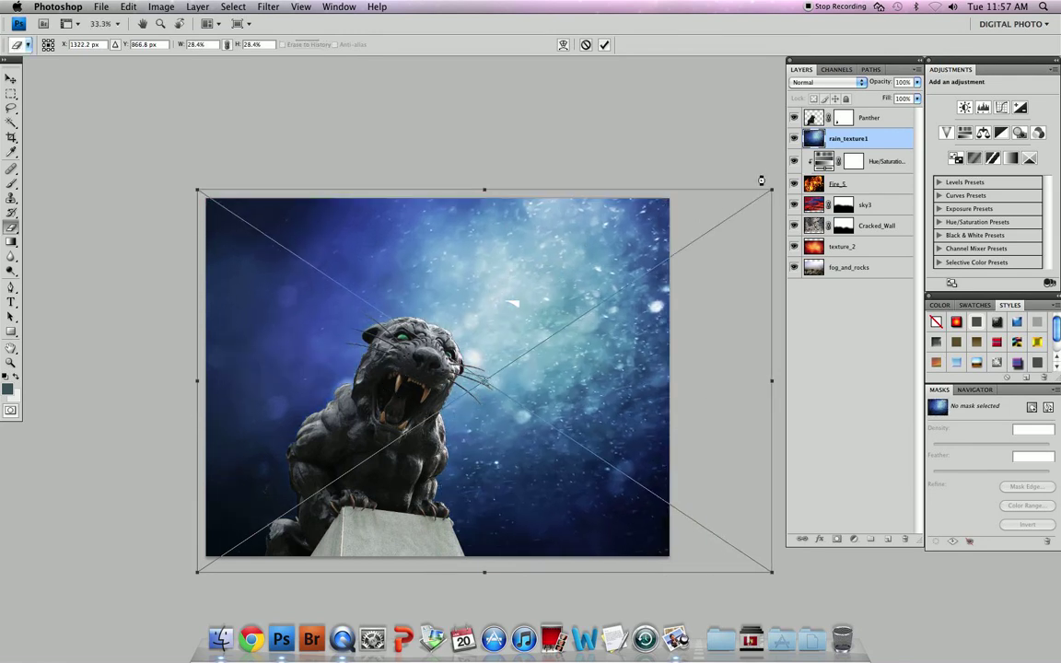
{"action": "key", "text": "Return"}
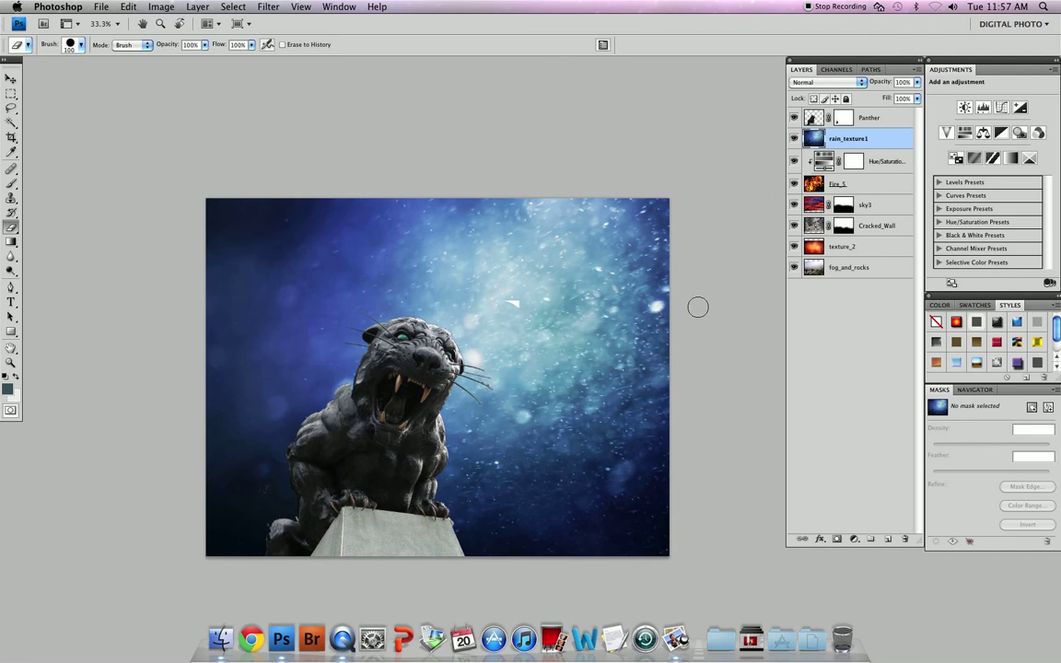
Step: Rotate the rain_texture1 layer 180 degrees with Free Transform and commit the change
{"action": "key", "text": "super+t"}
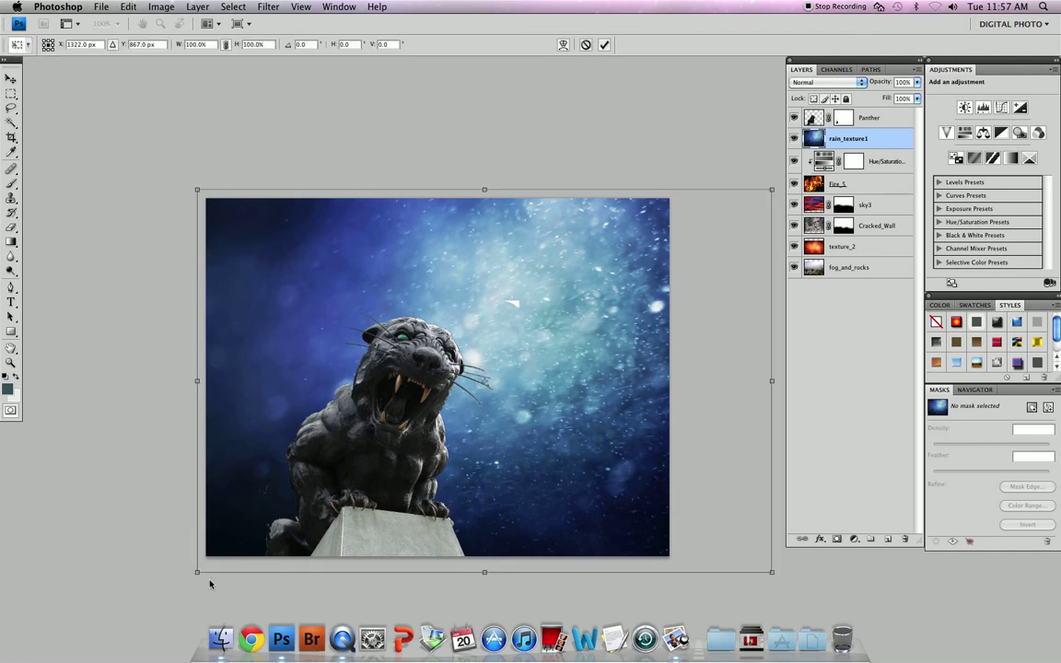
{"action": "left_click_drag", "start_coordinate": [181, 135], "coordinate": [706, 548]}
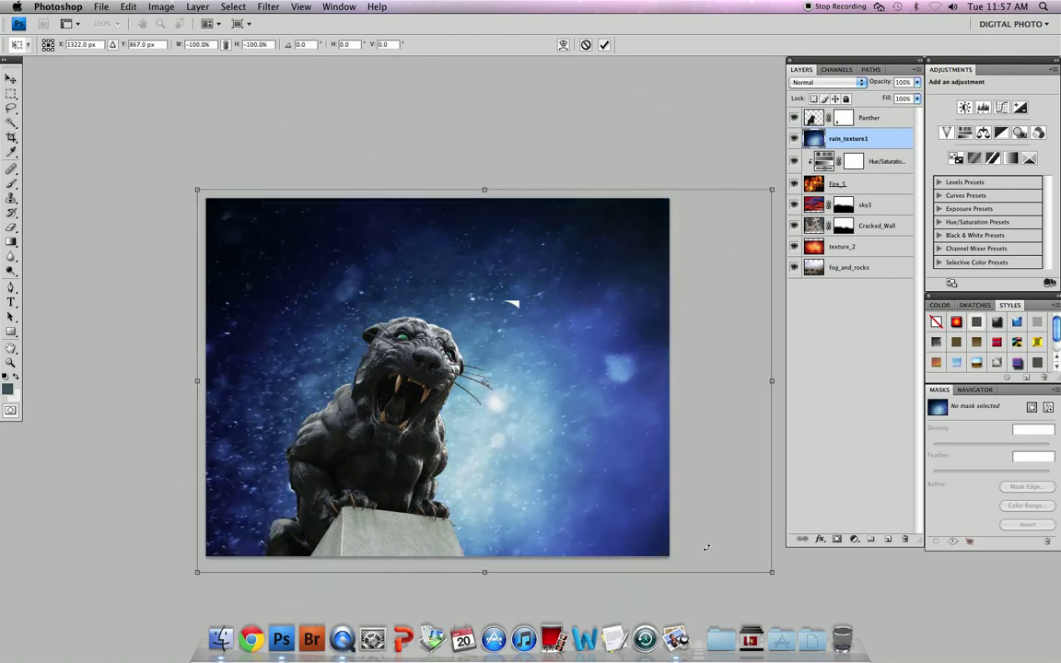
{"action": "key", "text": "Return"}
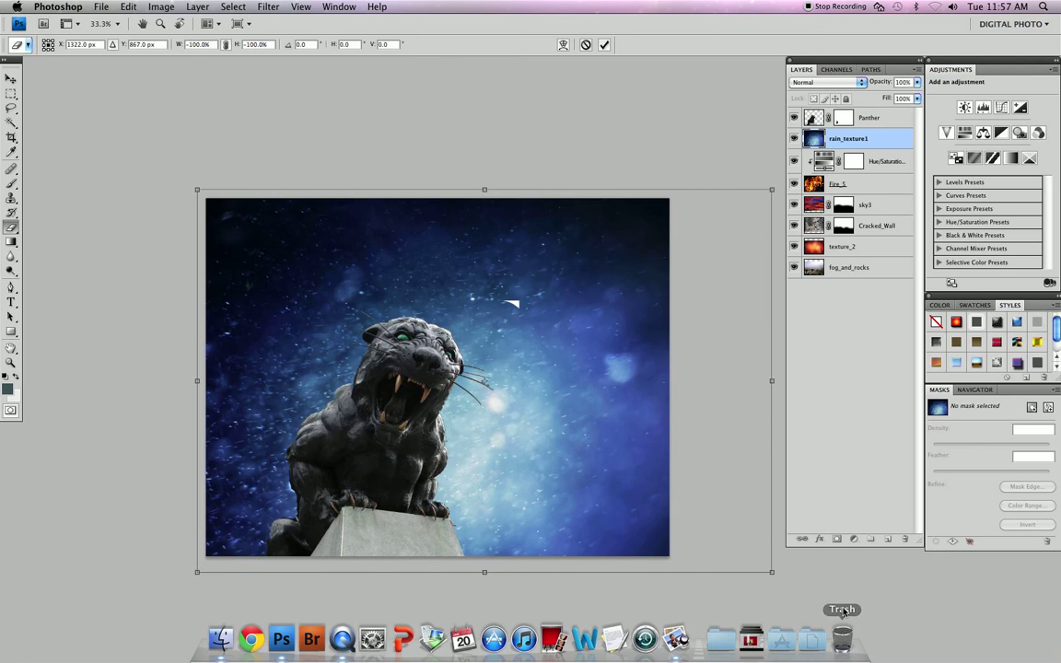
{"action": "key", "text": "e"}
Step: Move rain_texture1 above the Panther layer and blend it in Overlay mode at 61% opacity
{"action": "left_click_drag", "start_coordinate": [881, 126], "coordinate": [828, 115]}
{"action": "left_click", "coordinate": [831, 83]}
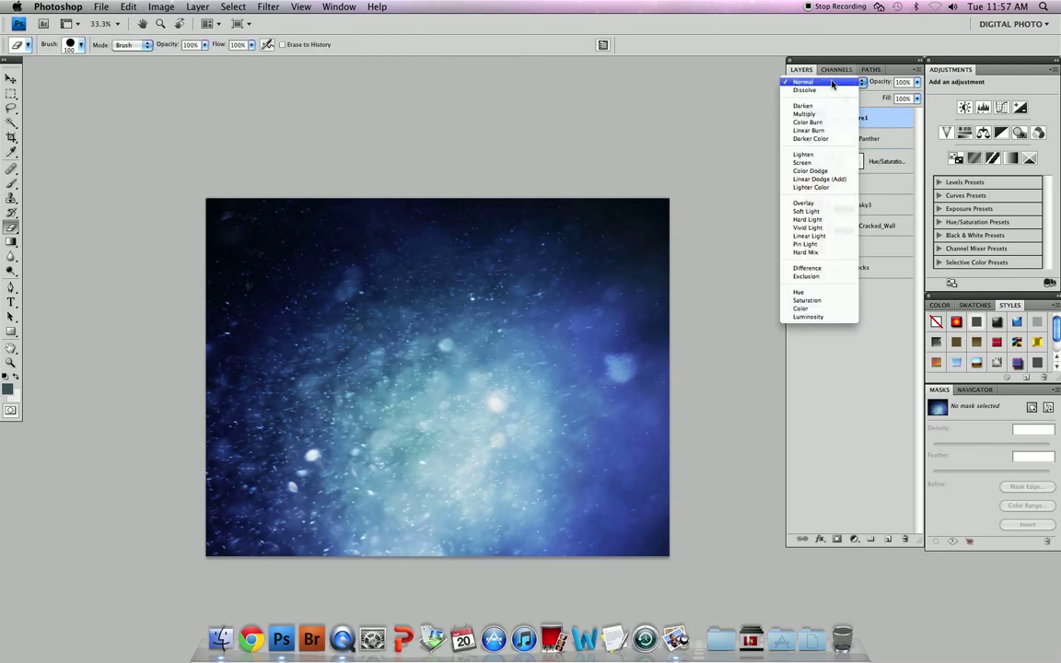
{"action": "left_click", "coordinate": [815, 207]}
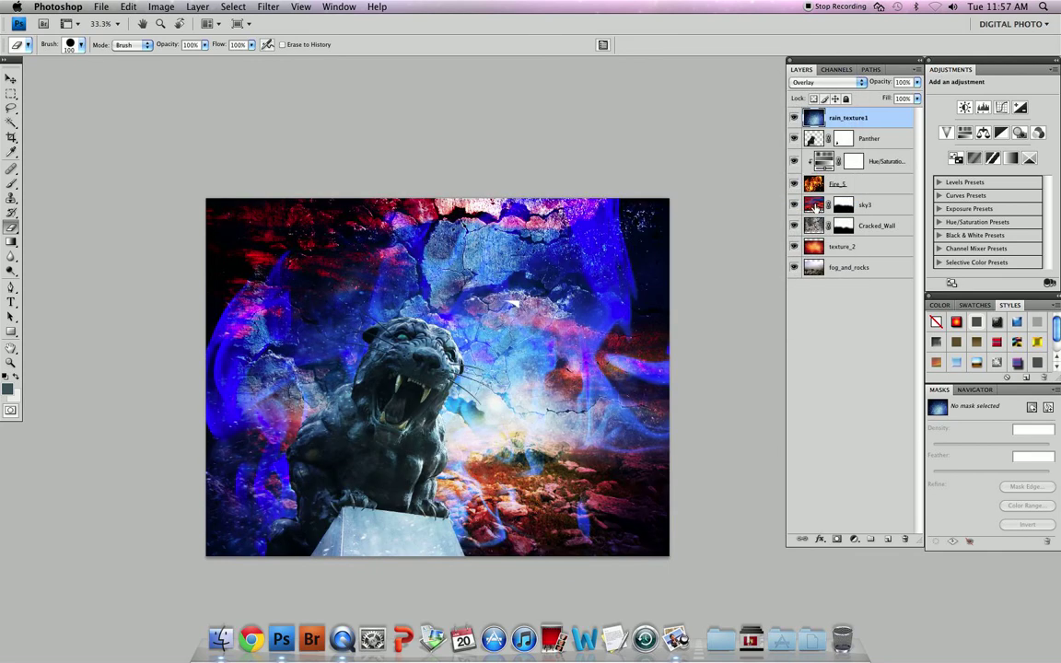
{"action": "left_click", "coordinate": [916, 83]}
{"action": "left_click_drag", "start_coordinate": [907, 95], "coordinate": [892, 99]}
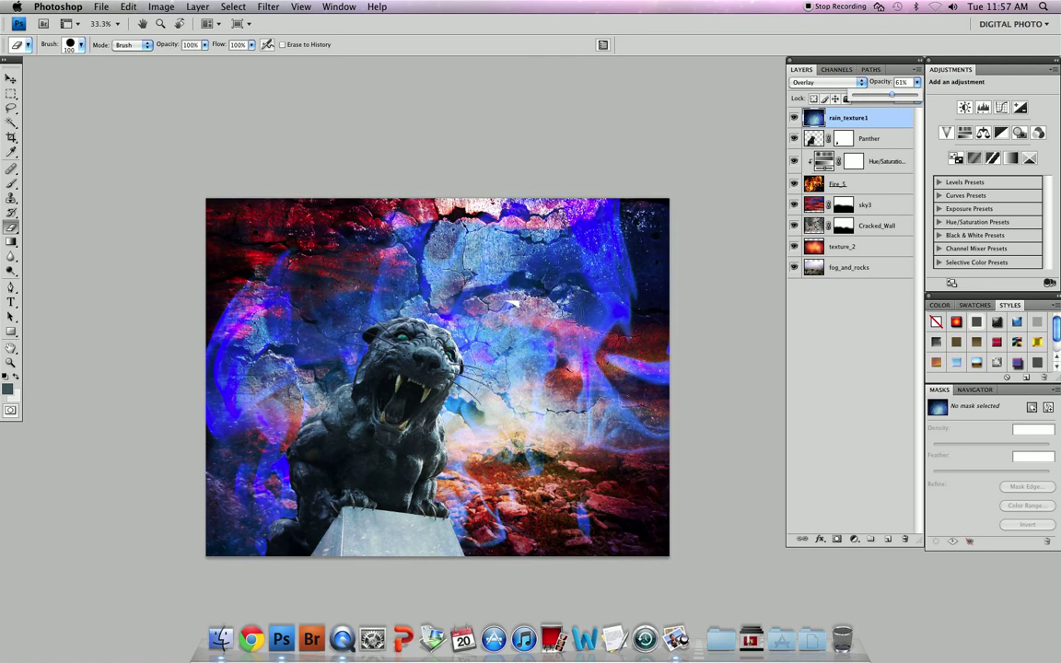
Step: Erase the stray white fleck above and to the right of the panther's head on the Panther layer
{"action": "key", "text": "v"}
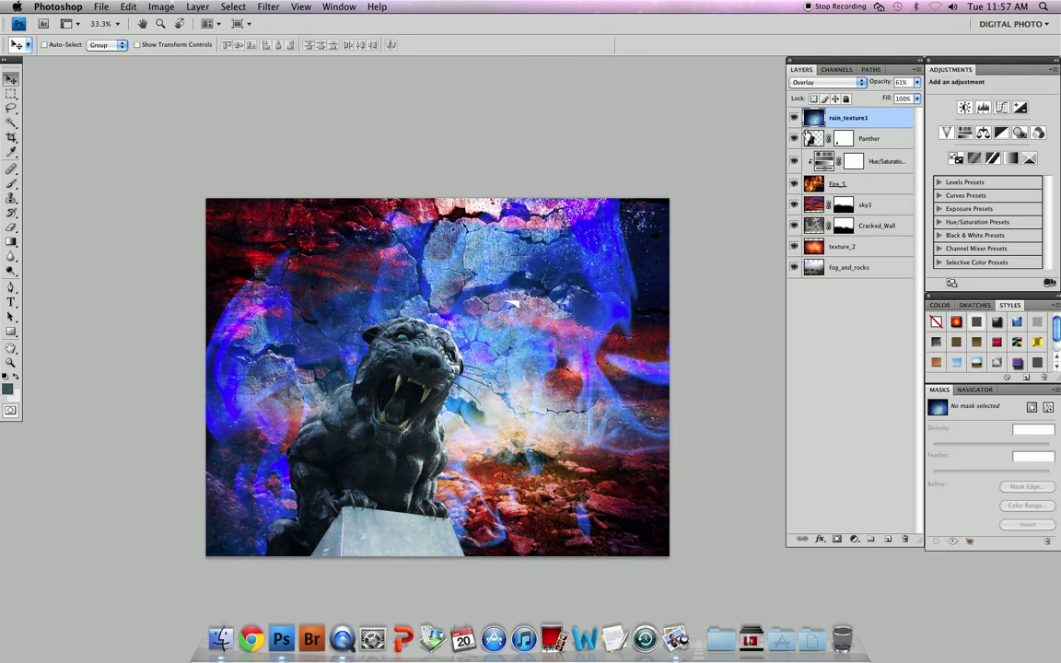
{"action": "left_click", "coordinate": [794, 138]}
{"action": "left_click", "coordinate": [795, 138]}
{"action": "left_click", "coordinate": [816, 138]}
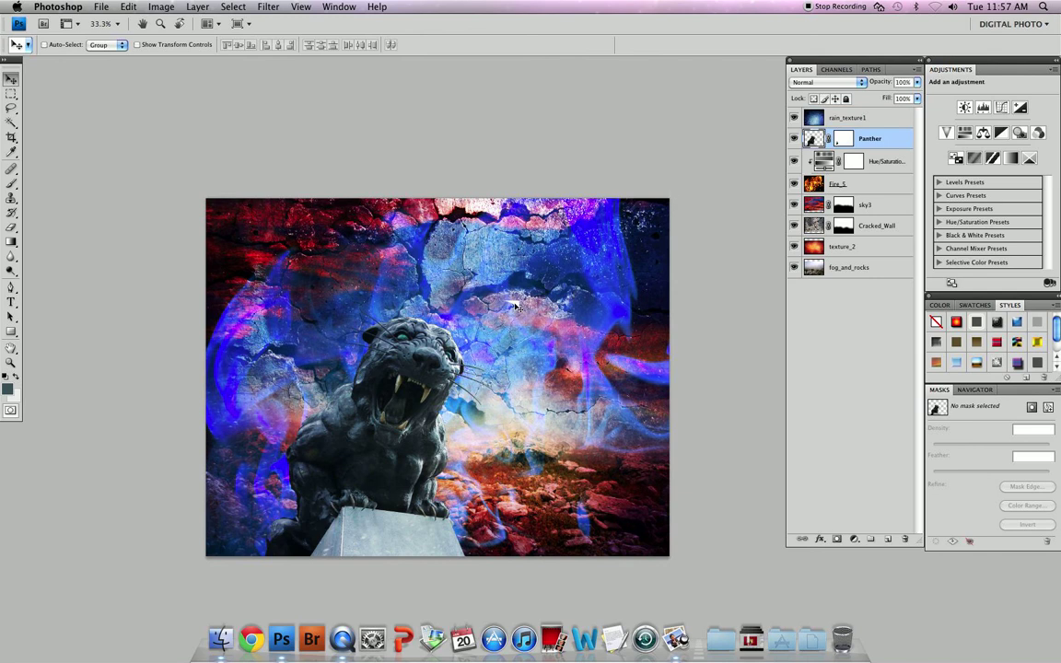
{"action": "key", "text": "e"}
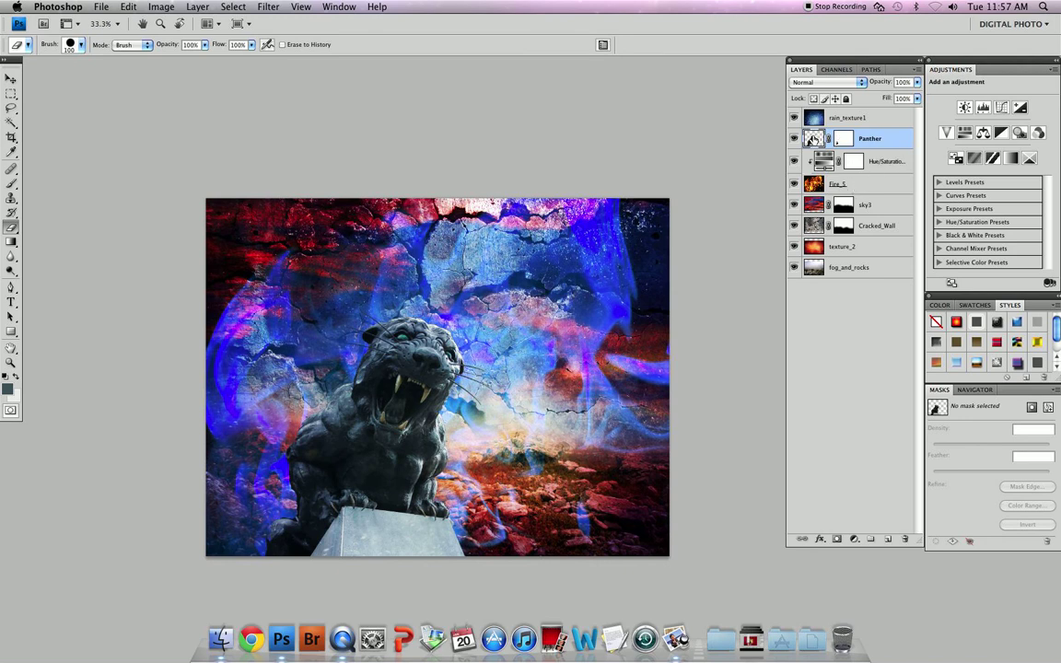
Step: Clip a Brightness/Contrast adjustment layer to the Panther layer with Brightness -16 and Contrast 25
{"action": "left_click", "coordinate": [854, 539]}
{"action": "left_click", "coordinate": [881, 400]}
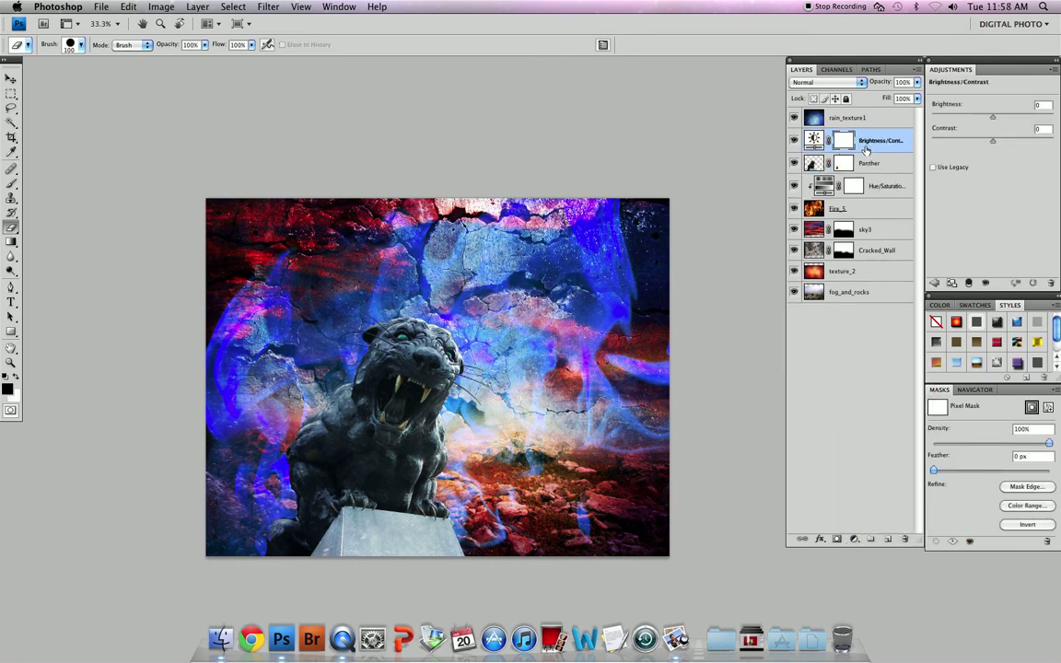
{"action": "left_click", "coordinate": [861, 151], "text": "alt"}
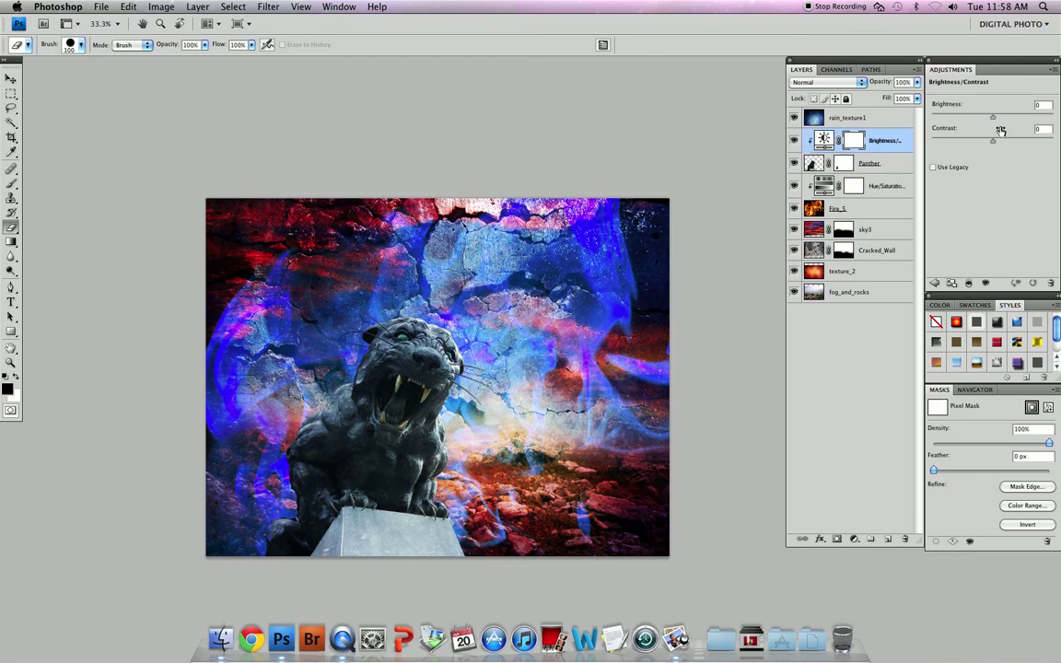
{"action": "left_click_drag", "start_coordinate": [992, 117], "coordinate": [1005, 143]}
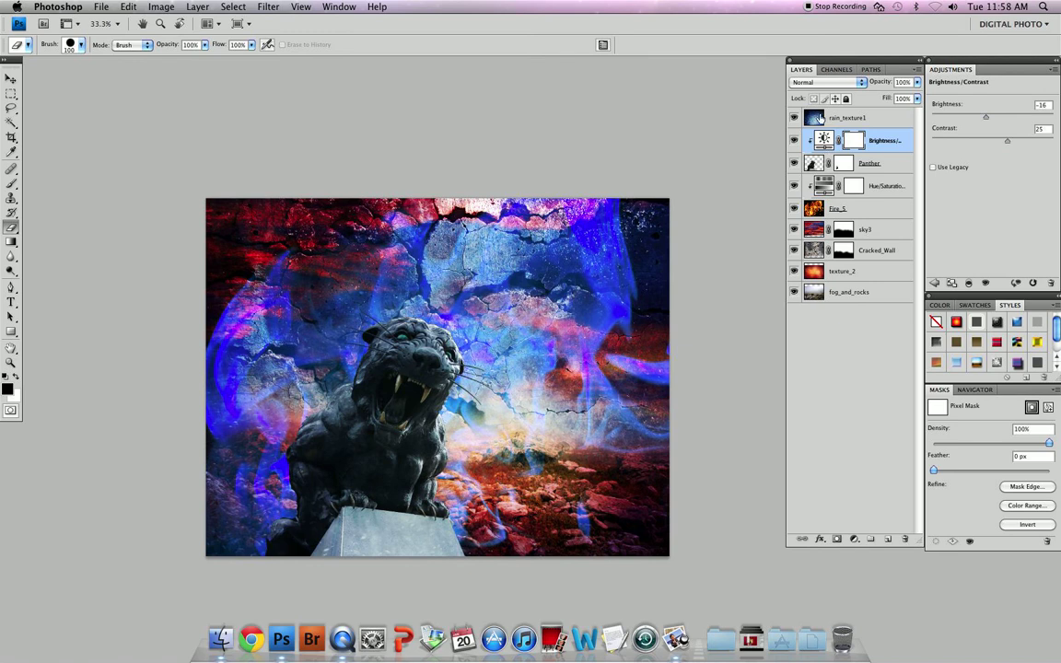
Step: Review the blend settings of the rain, fire, sky, texture and cracked wall layers, and inspect the composite up close
{"action": "left_click", "coordinate": [815, 229]}
{"action": "left_click", "coordinate": [813, 117]}
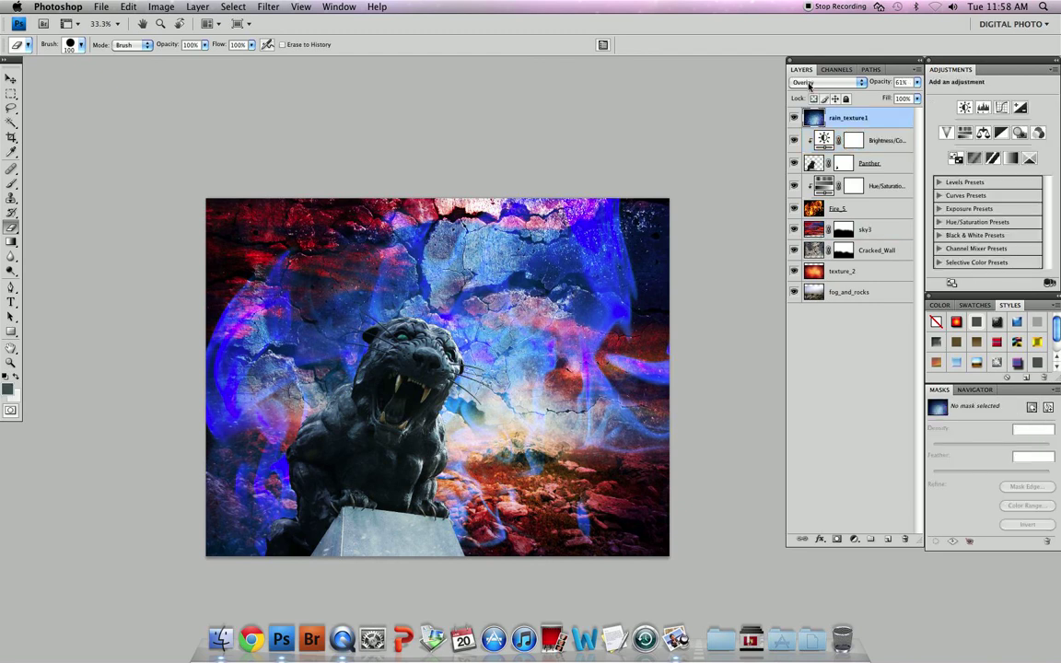
{"action": "left_click", "coordinate": [814, 209]}
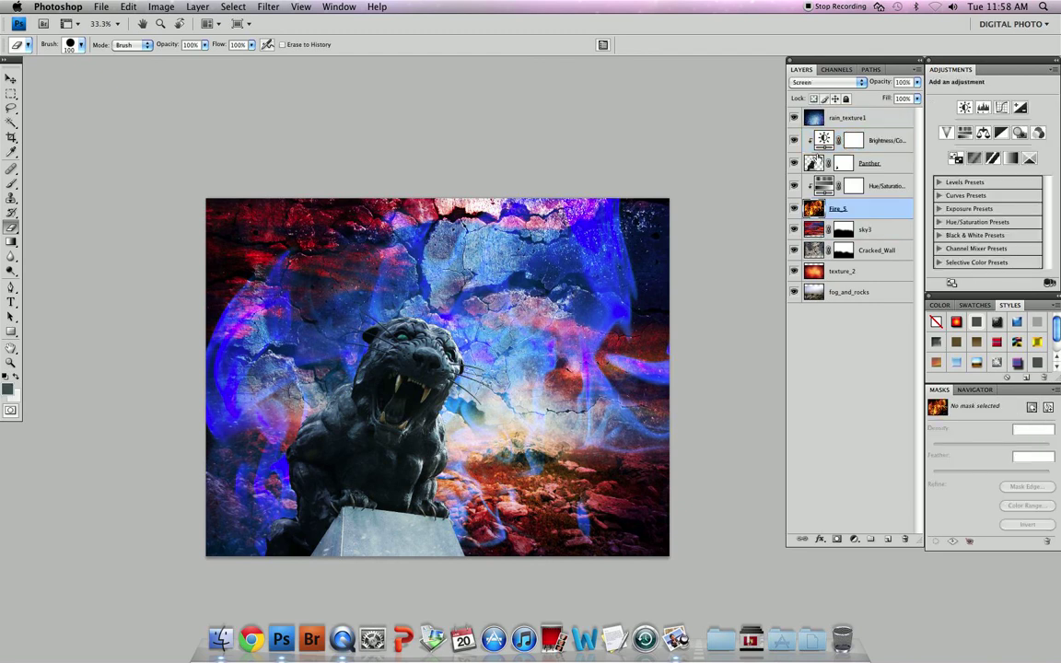
{"action": "left_click", "coordinate": [813, 230]}
{"action": "left_click", "coordinate": [814, 272]}
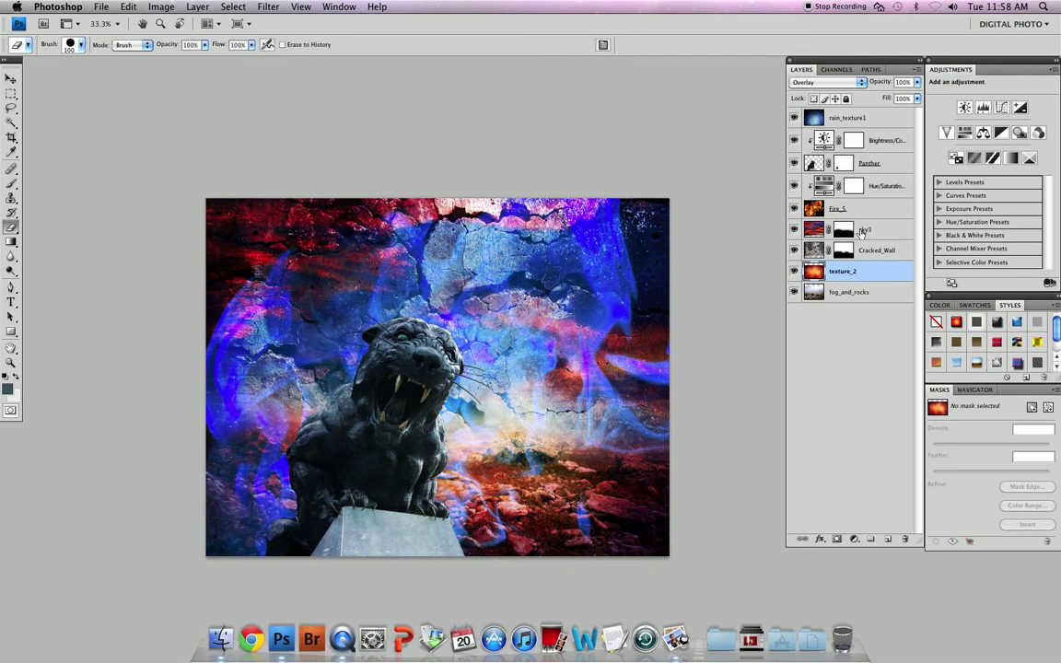
{"action": "left_click", "coordinate": [876, 249]}
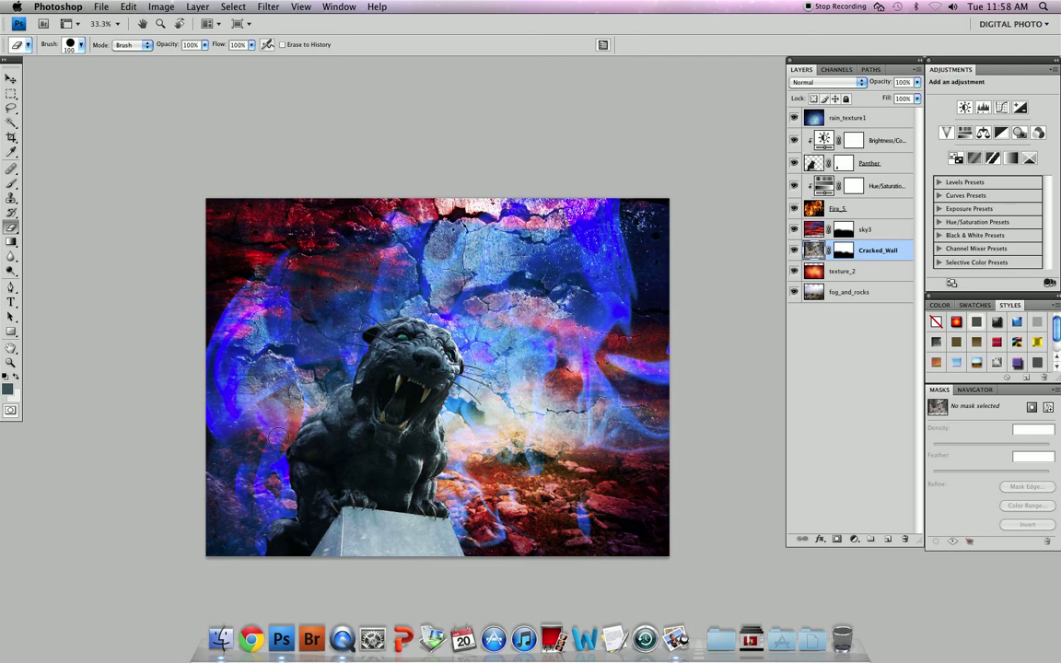
{"action": "key", "text": "super+plus"}
{"action": "mouse_move", "coordinate": [342, 452]}
{"action": "left_mouse_down"}
{"action": "mouse_move", "coordinate": [373, 393]}
{"action": "mouse_move", "coordinate": [363, 403]}
{"action": "left_mouse_up"}
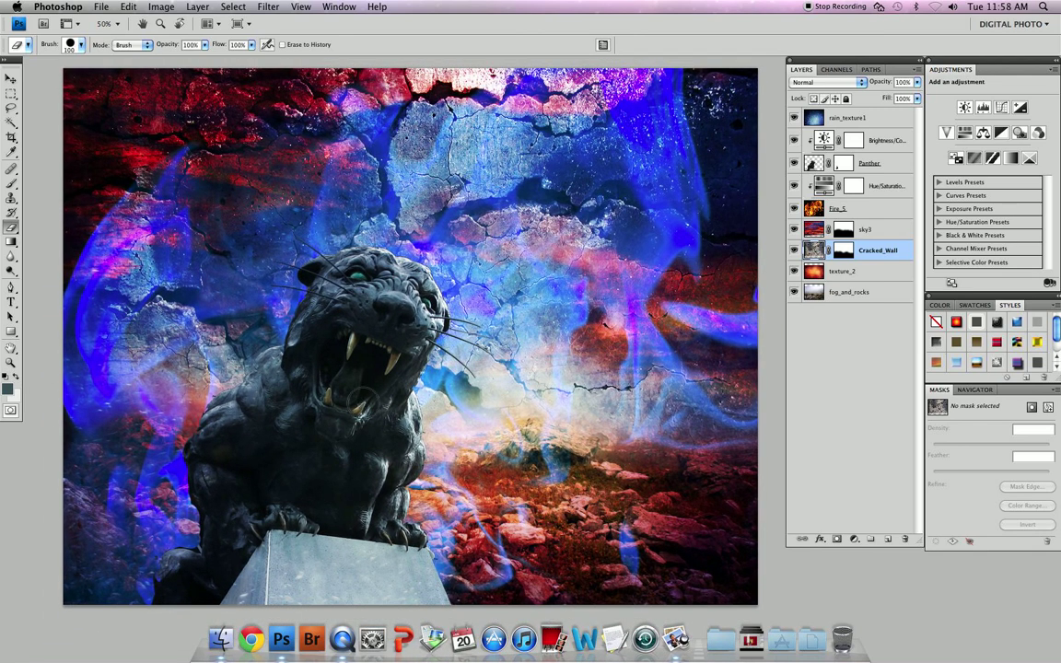